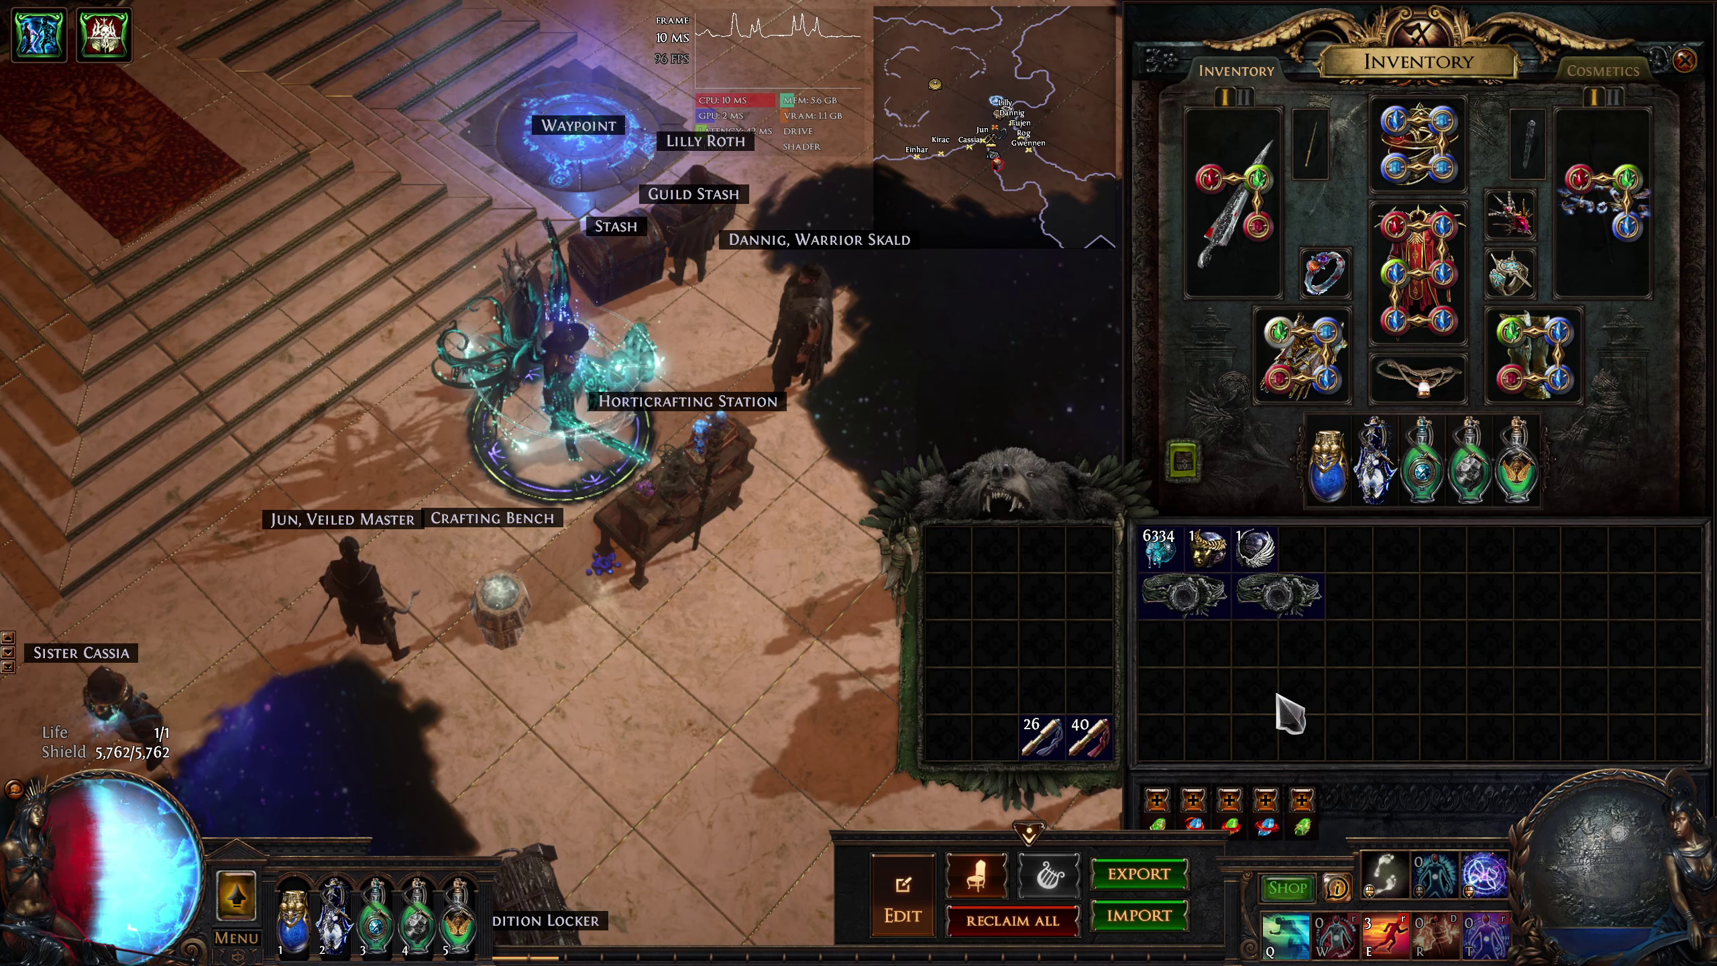
Filter Horticrafting recipes for 'randomis', view the 1,000-lifeforce Randomise Influence recipe, then close.
left_click(678, 521)
mouse_move(1184, 593)
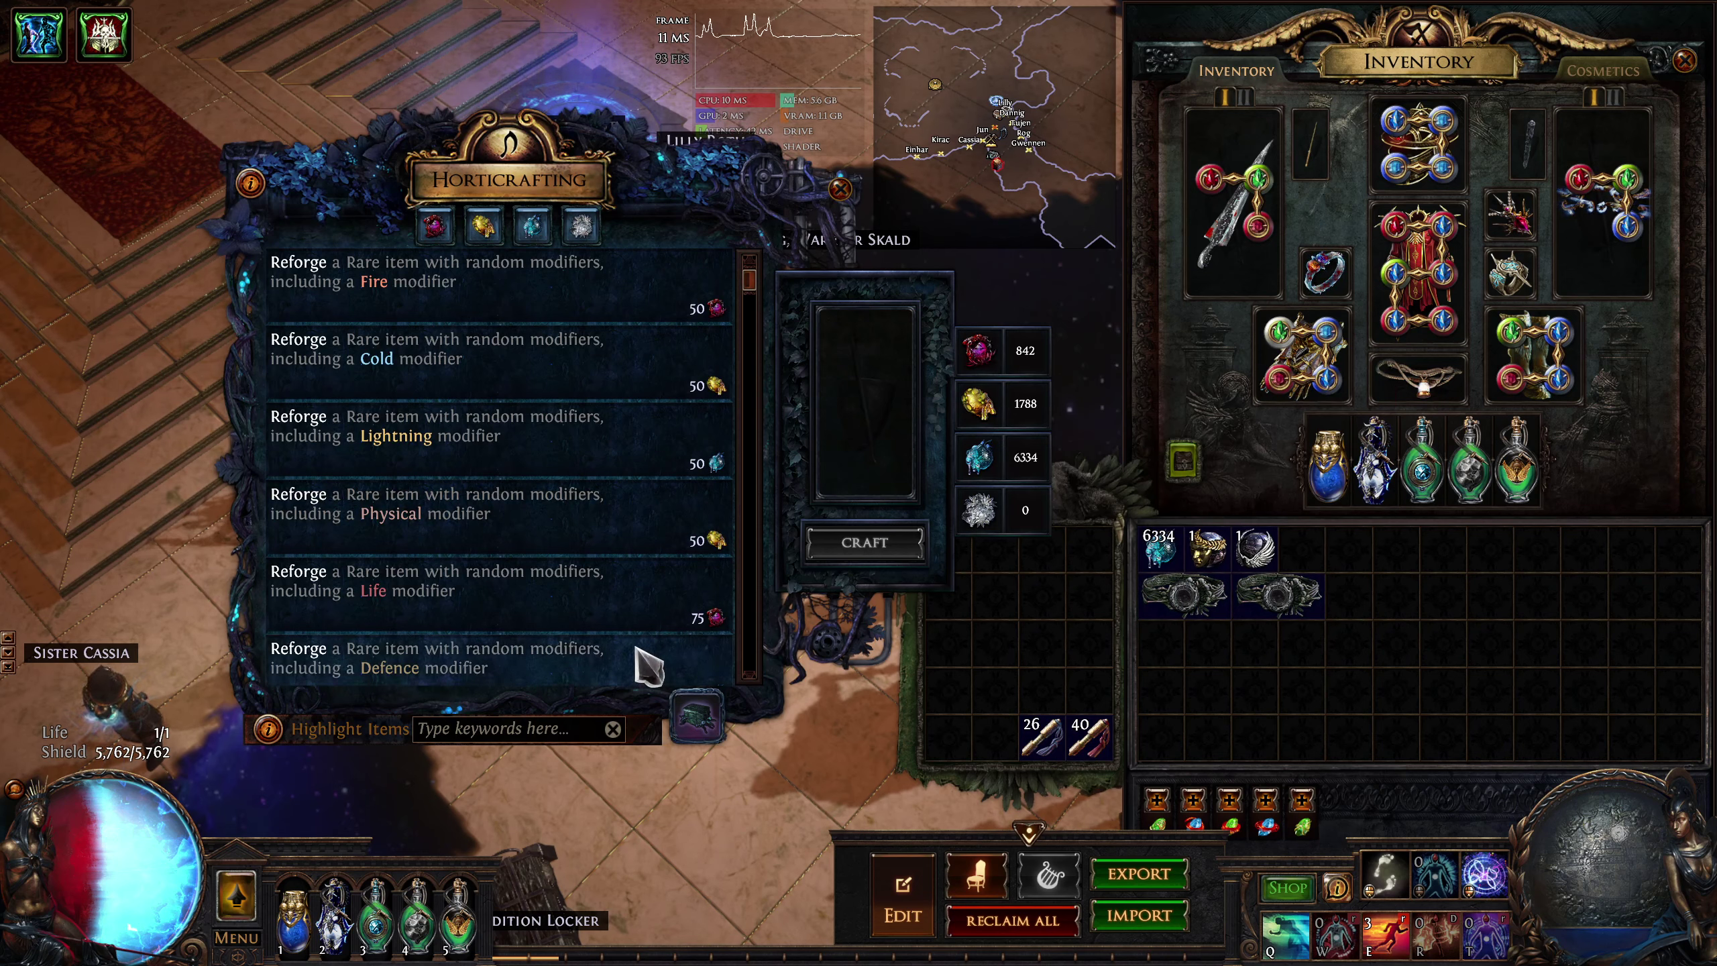
left_click(567, 732)
type("randomi")
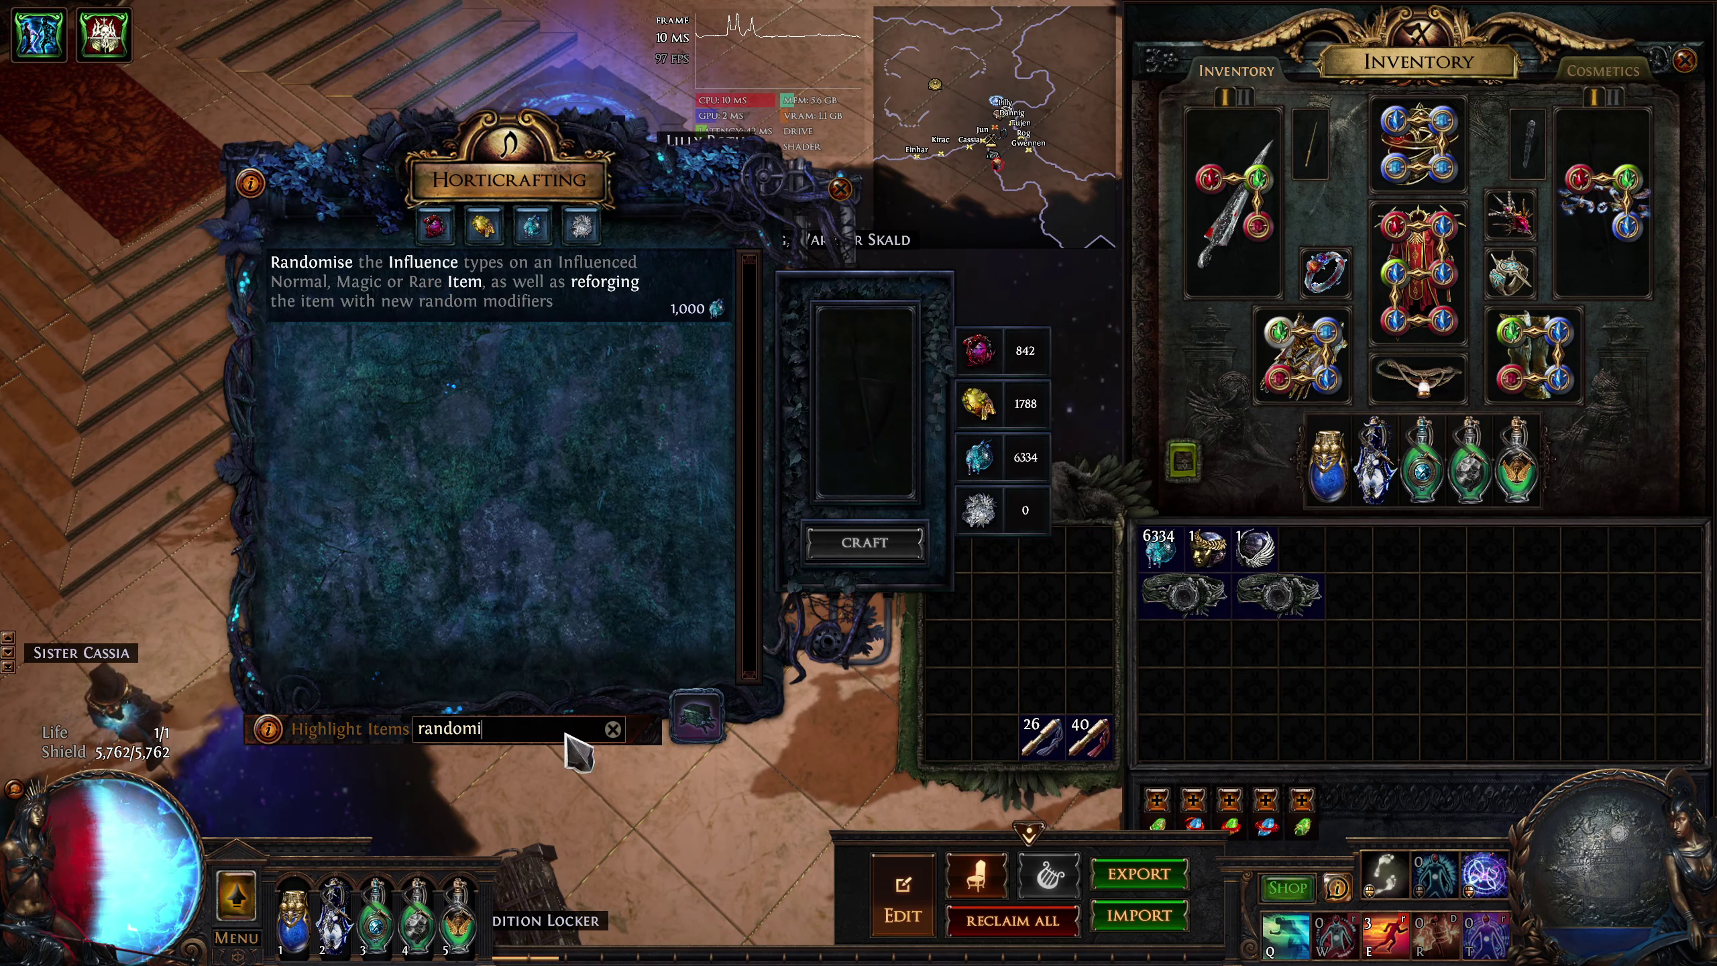
type("s")
left_click(602, 309)
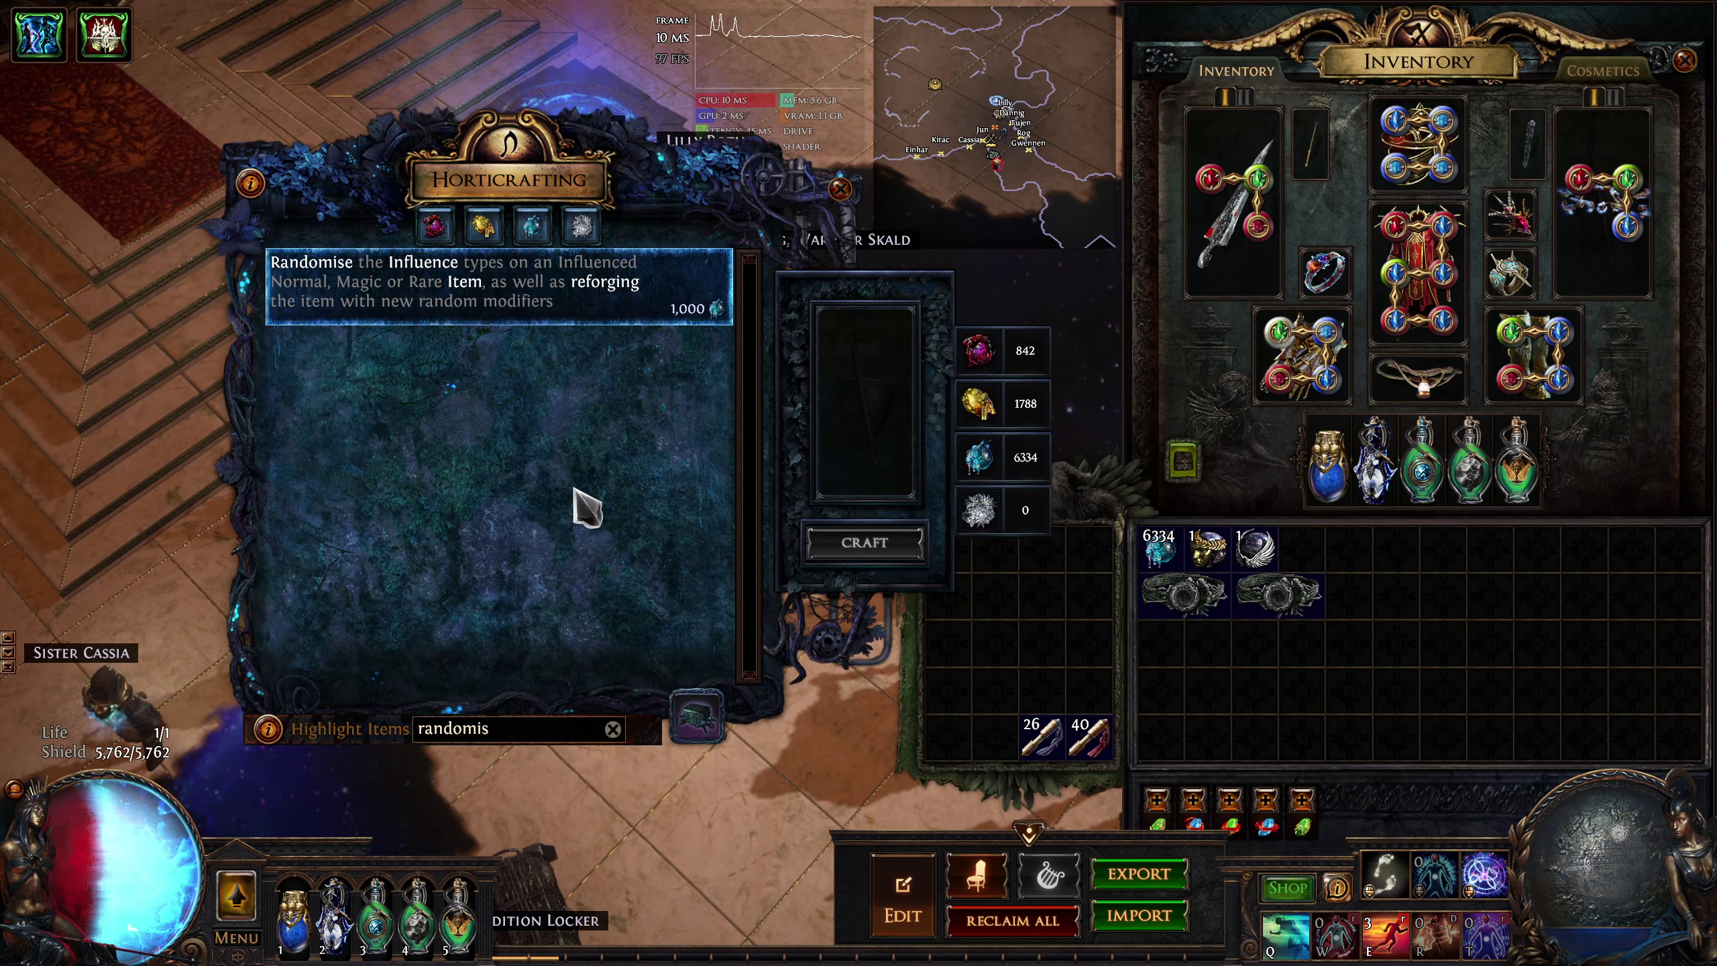
key("Escape")
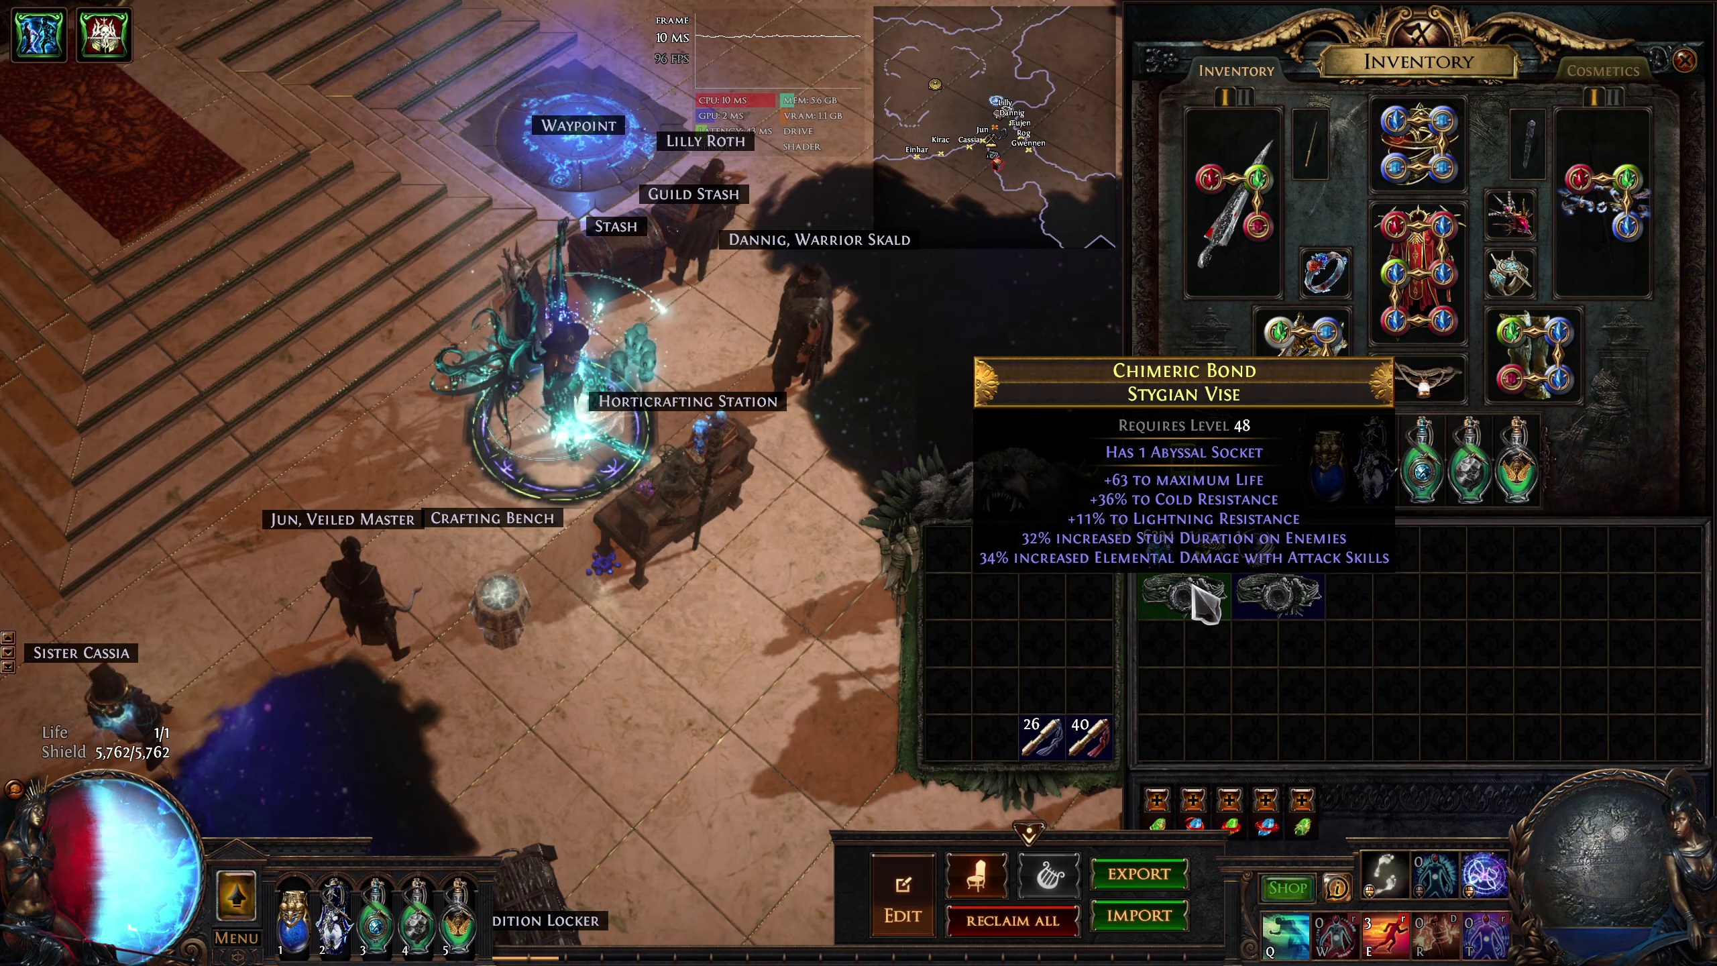
mouse_move(1256, 546)
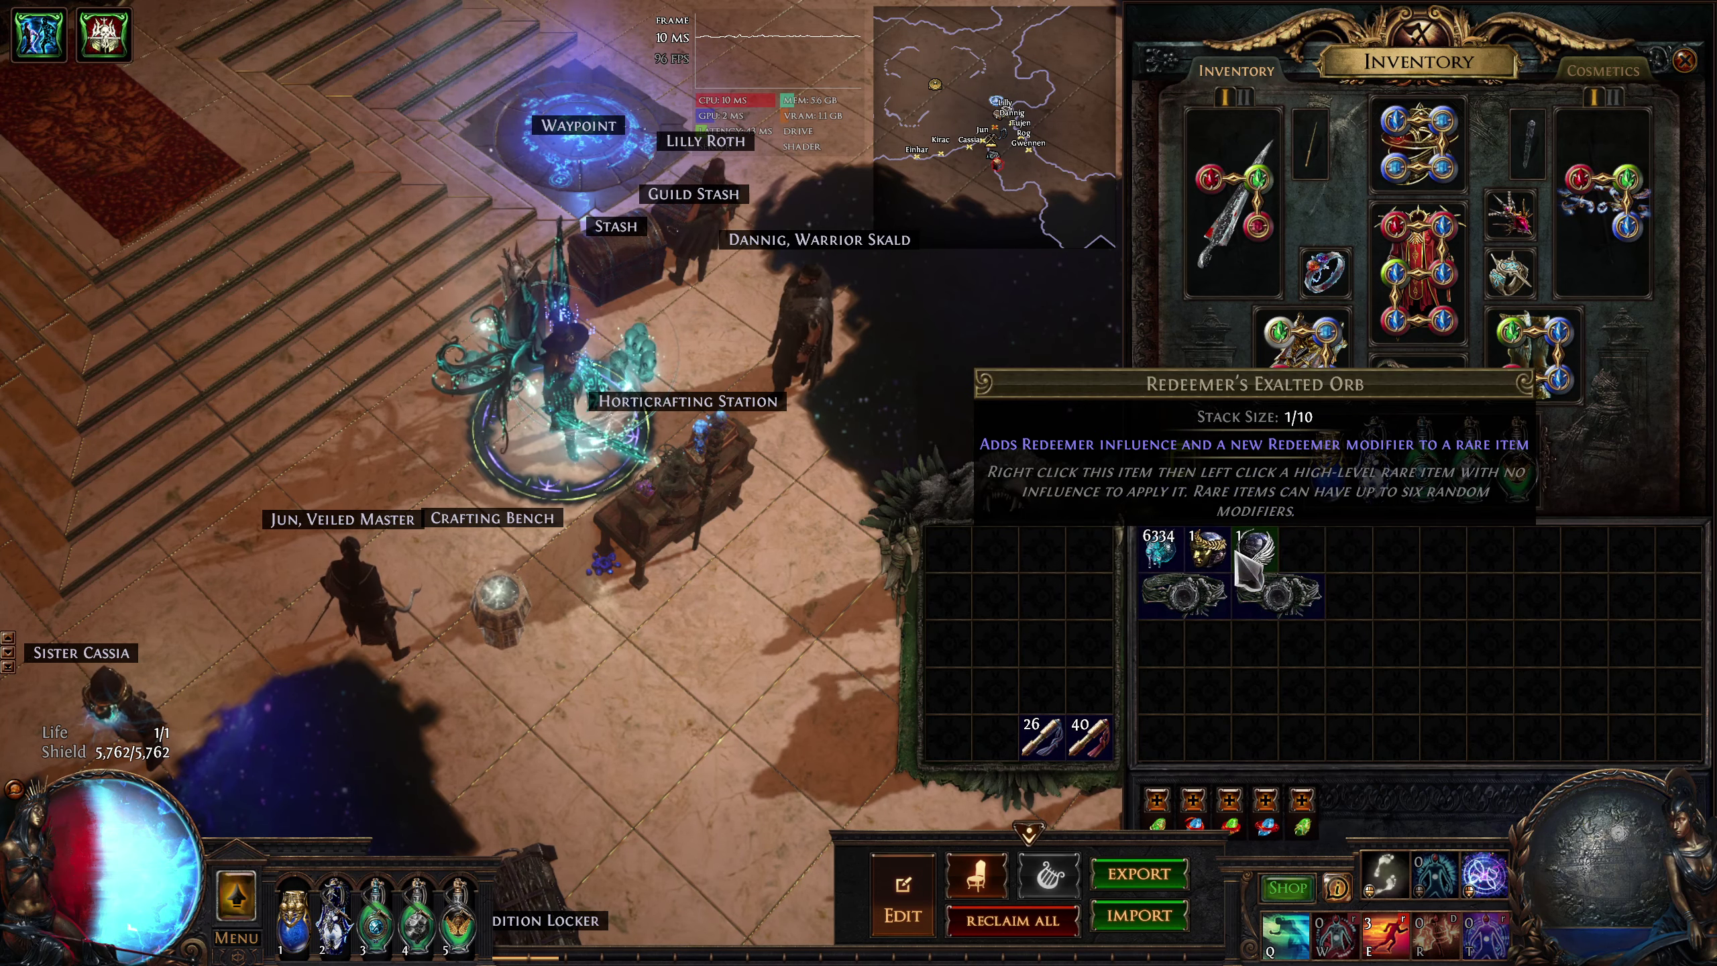
Show the expanded Alt tooltip for the Redeemer's Exalted Orb and belts in the inventory.
key("alt")
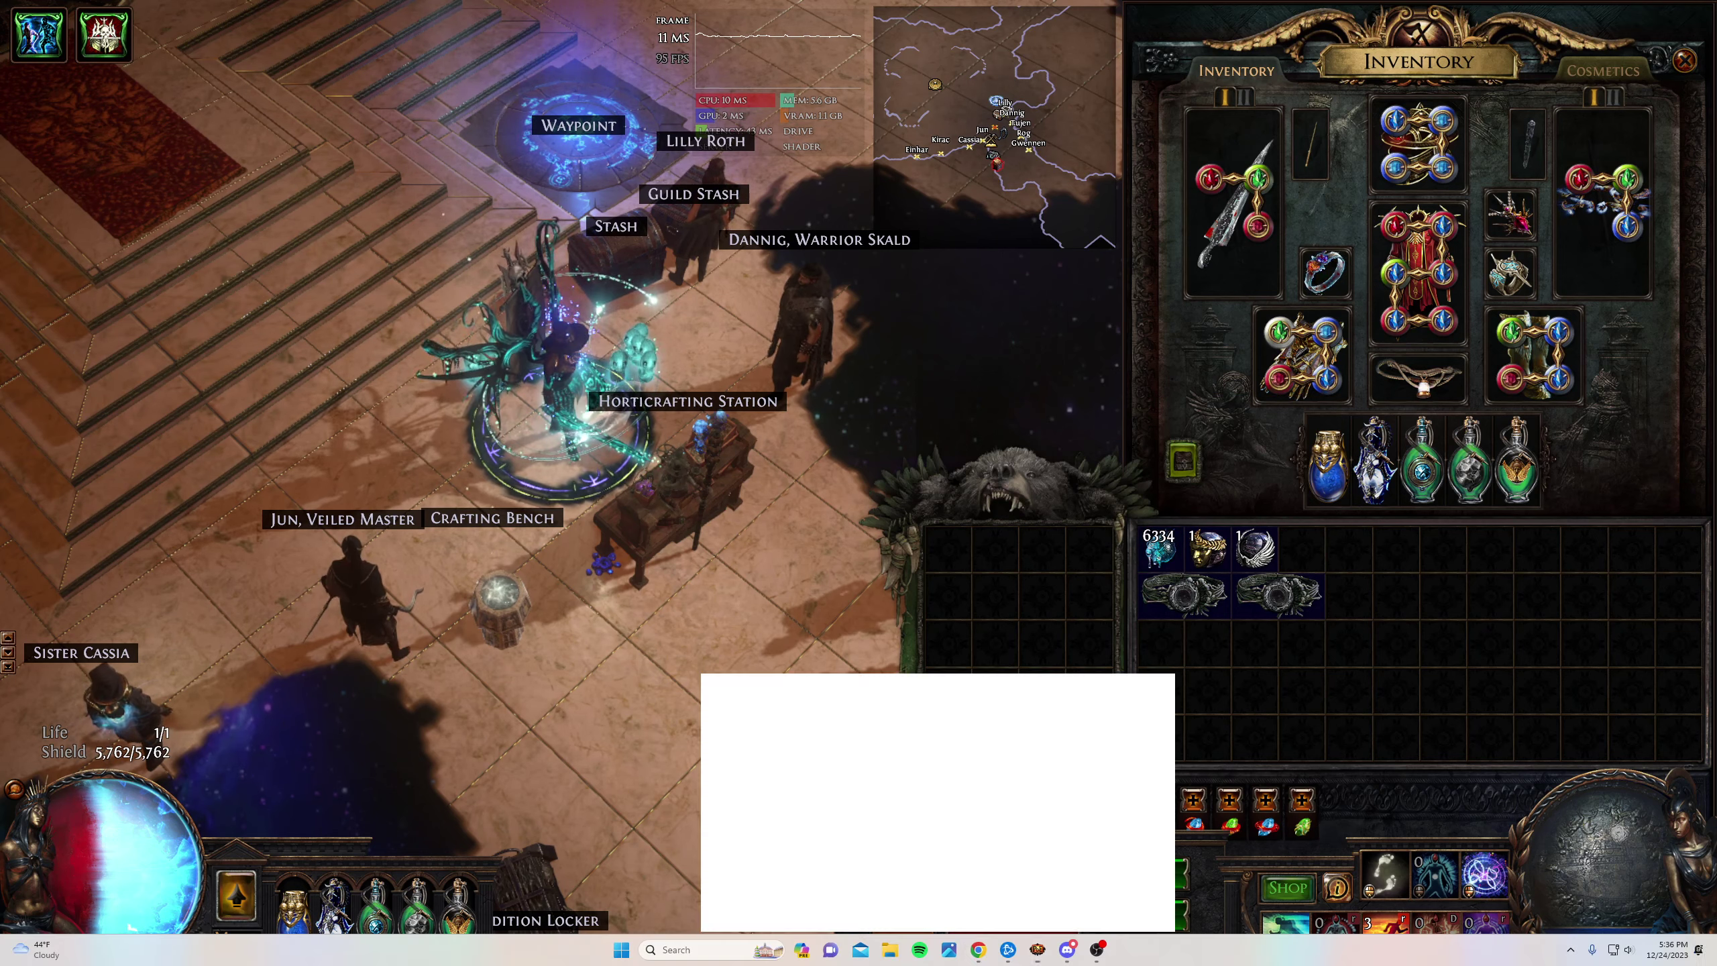
Rerun the item-level 86 Stygian Vise trade search, browse ~5 chaos listings, and open bulk exchange.
left_click(979, 951)
scroll(357, 282, "up", 3)
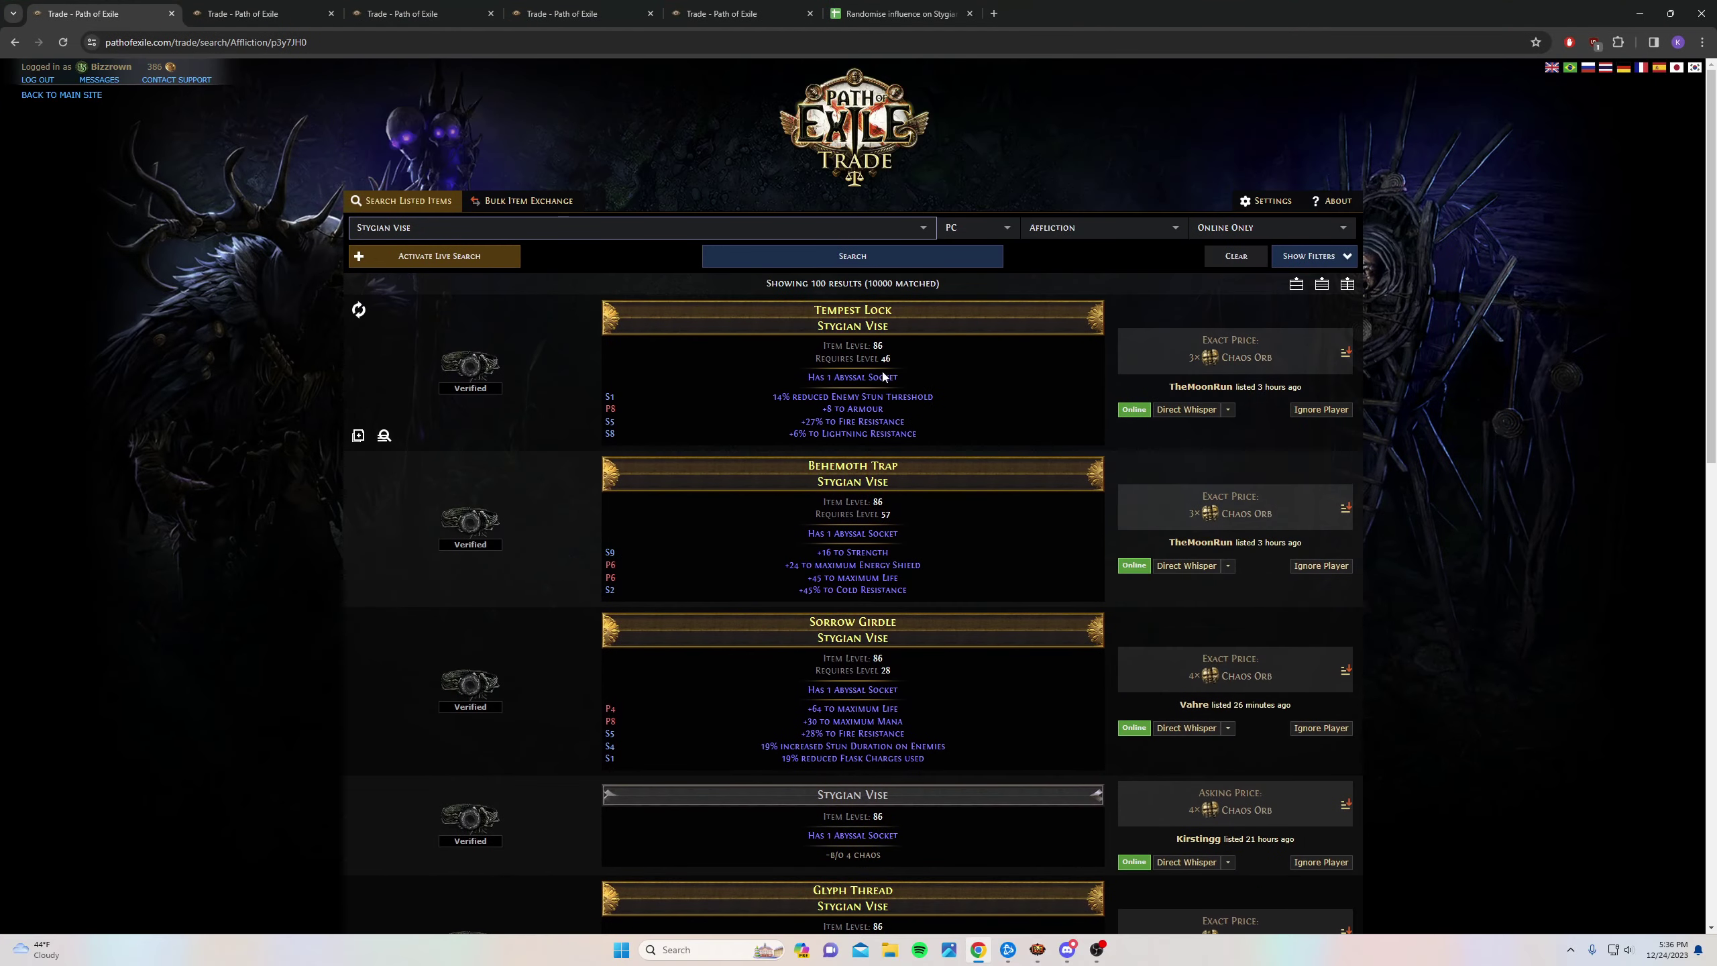
left_click(1255, 264)
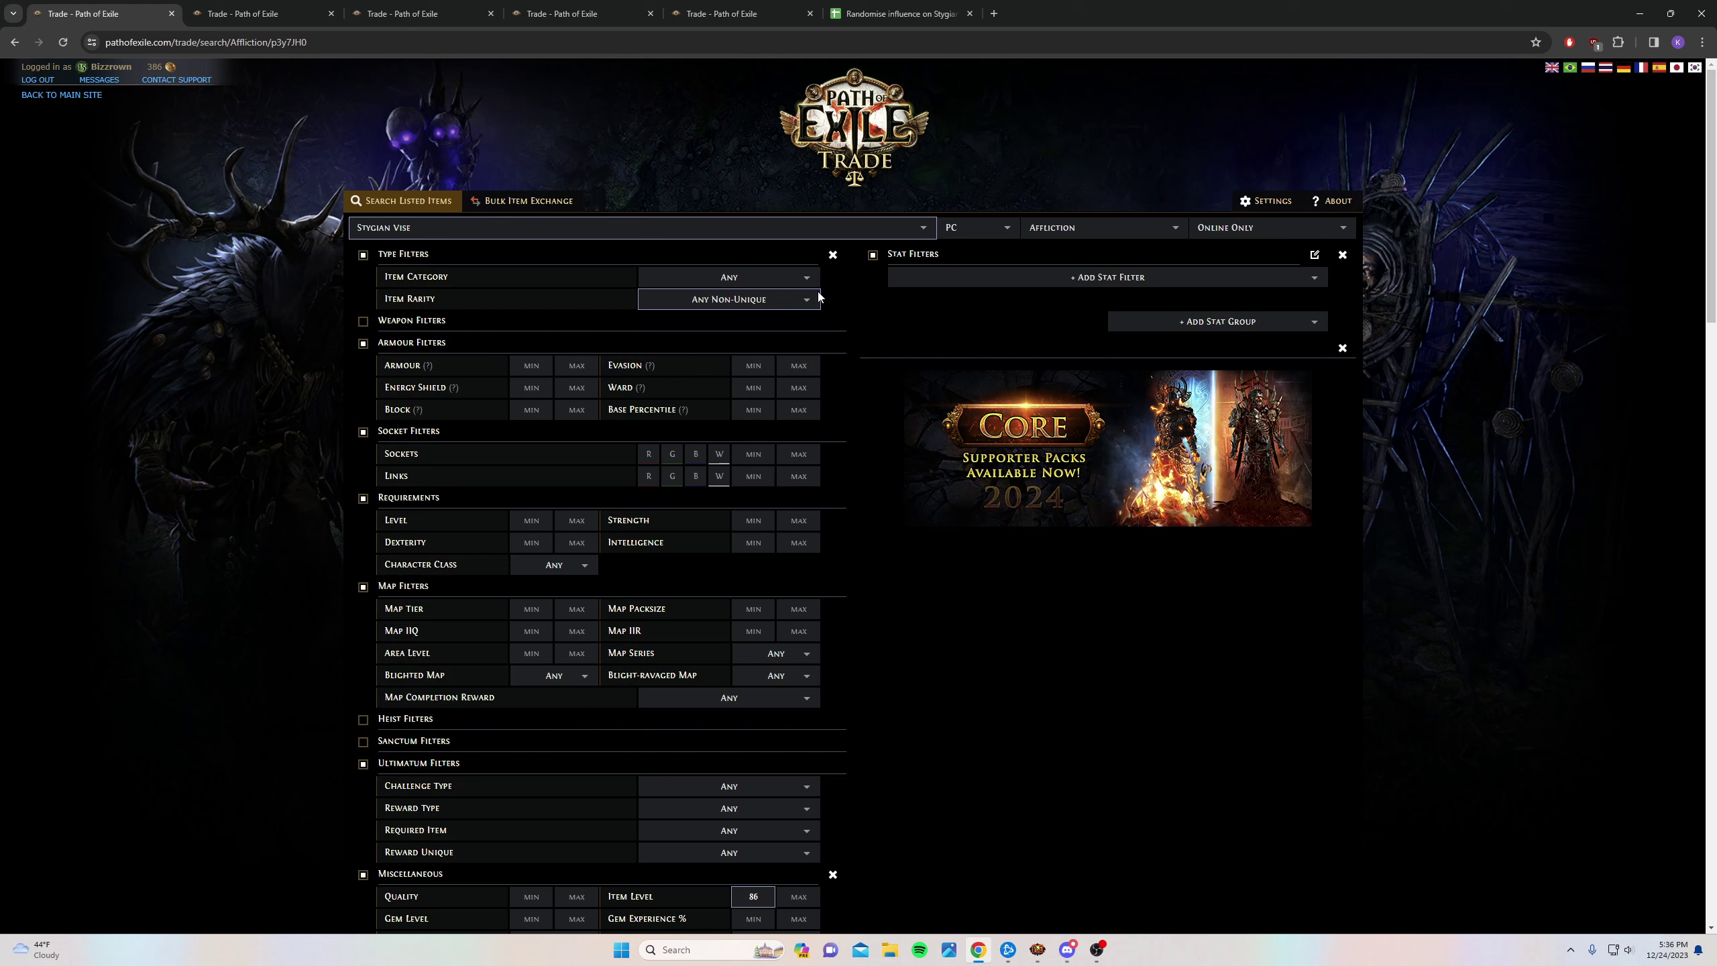
scroll(772, 301, "down", 1)
scroll(844, 401, "down", 1)
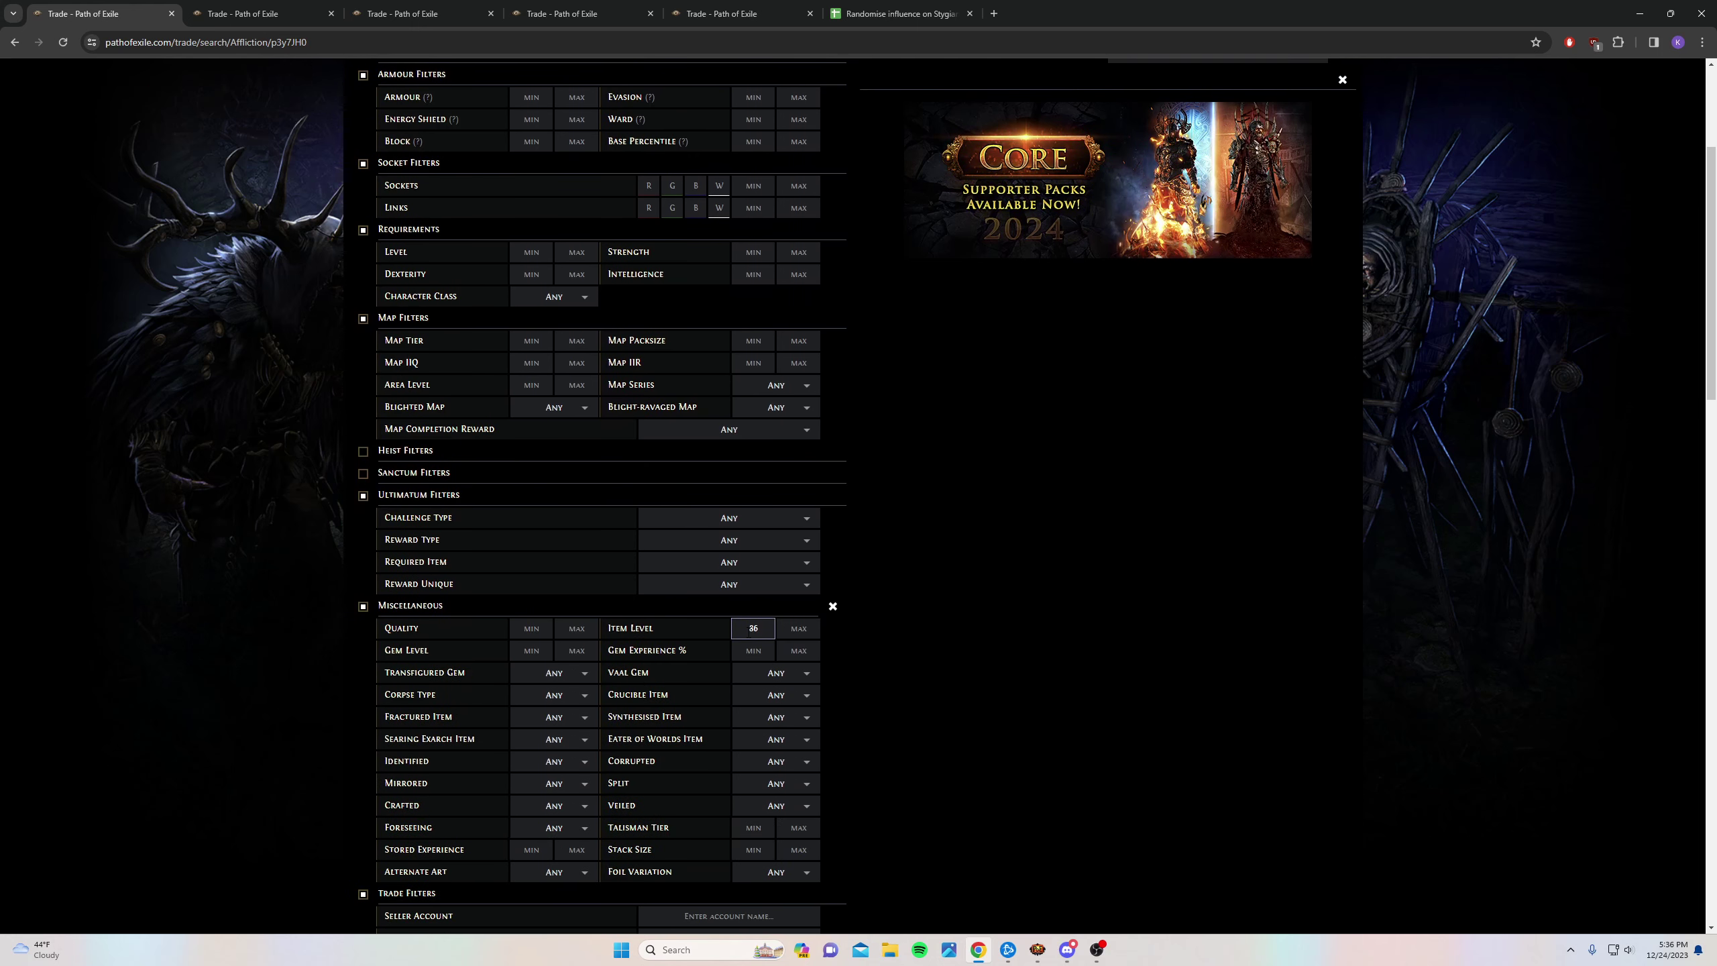
scroll(937, 727, "down", 2)
left_click(926, 775)
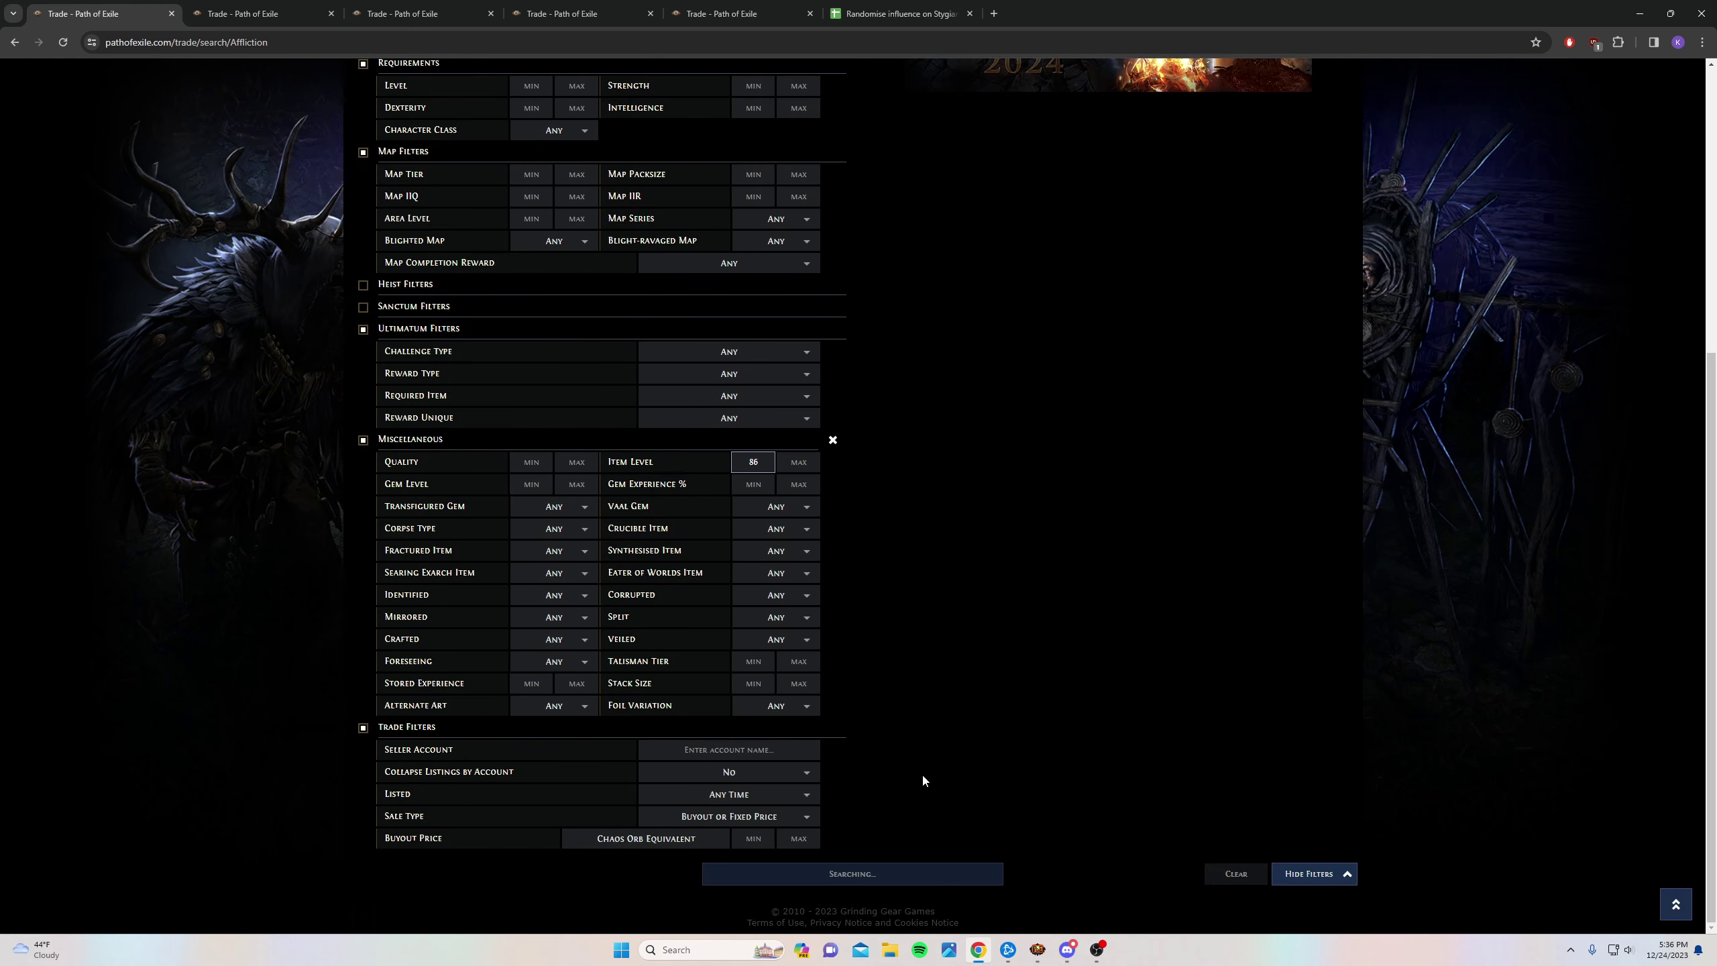
scroll(1530, 466, "down", 5)
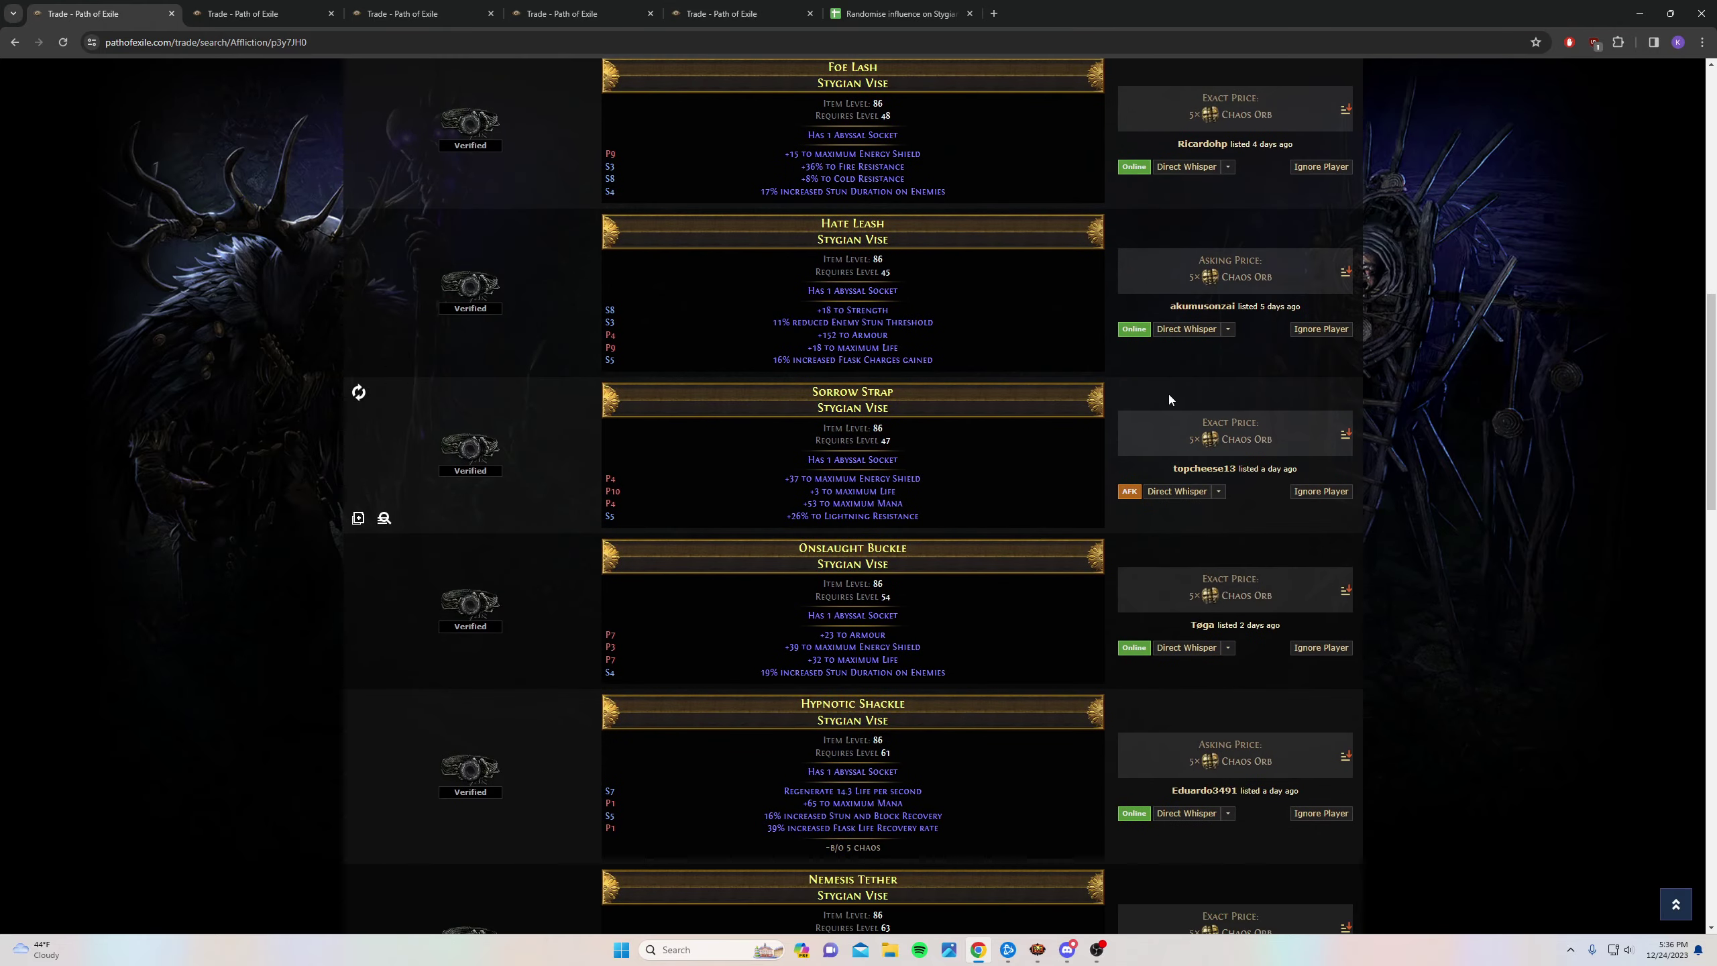
scroll(1181, 336, "up", 2)
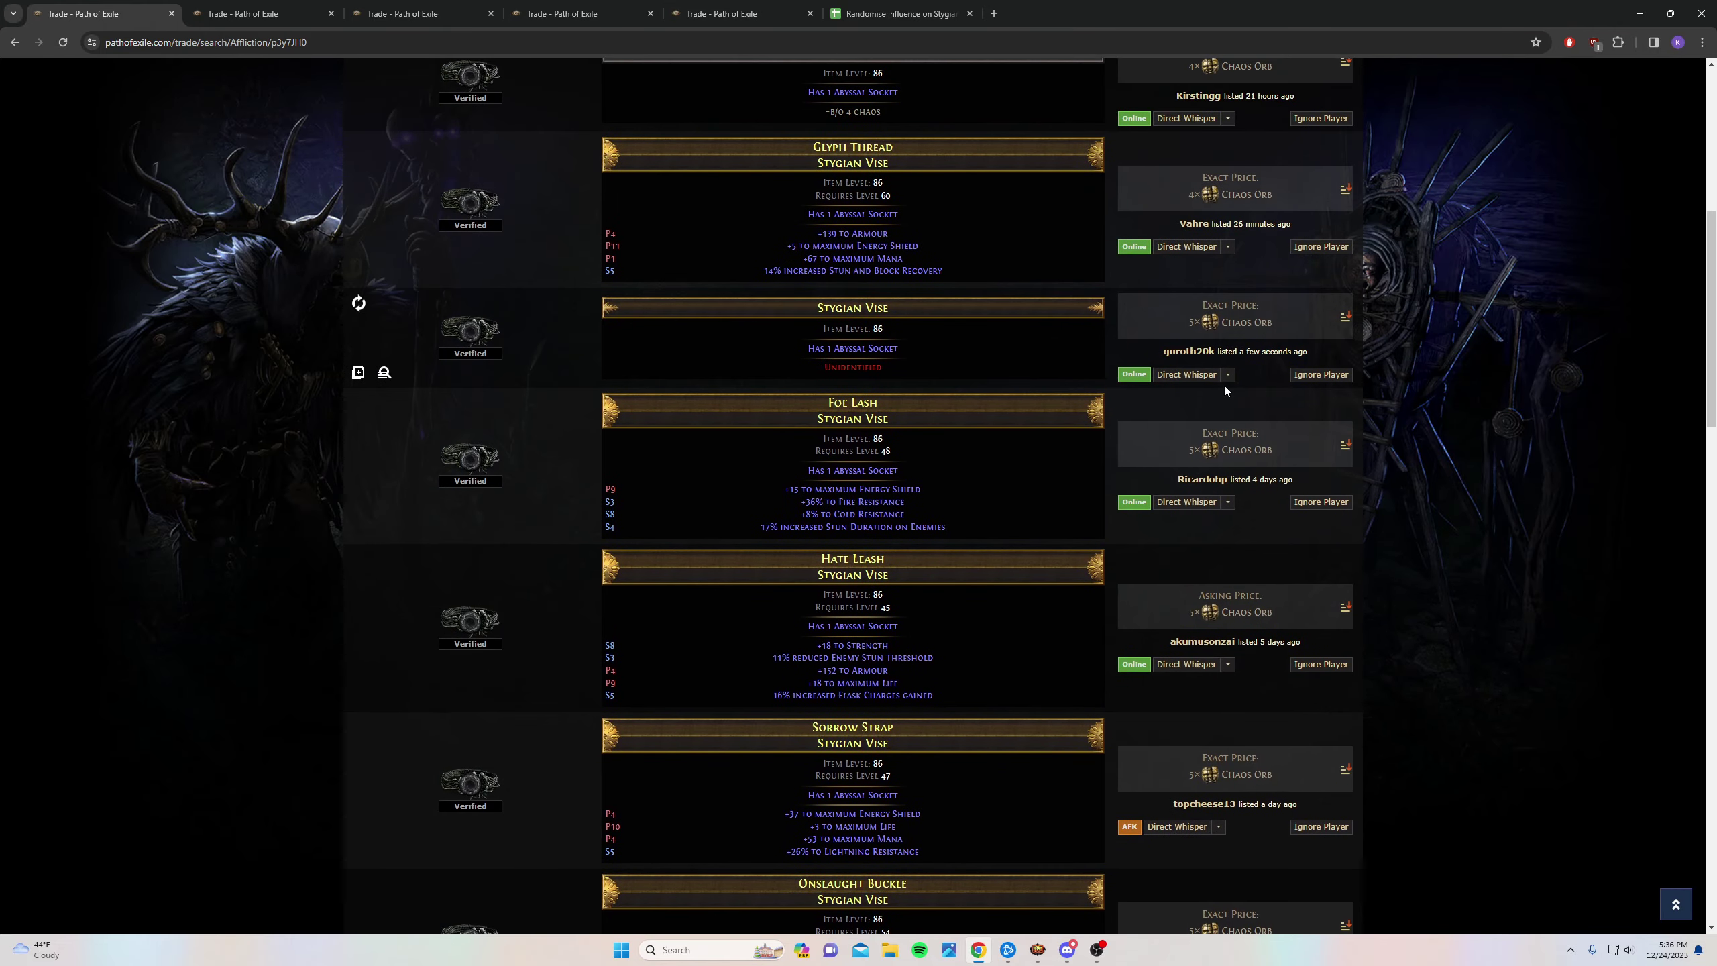
scroll(1224, 389, "down", 3)
scroll(1552, 605, "down", 3)
scroll(1514, 659, "down", 3)
scroll(1500, 675, "down", 2)
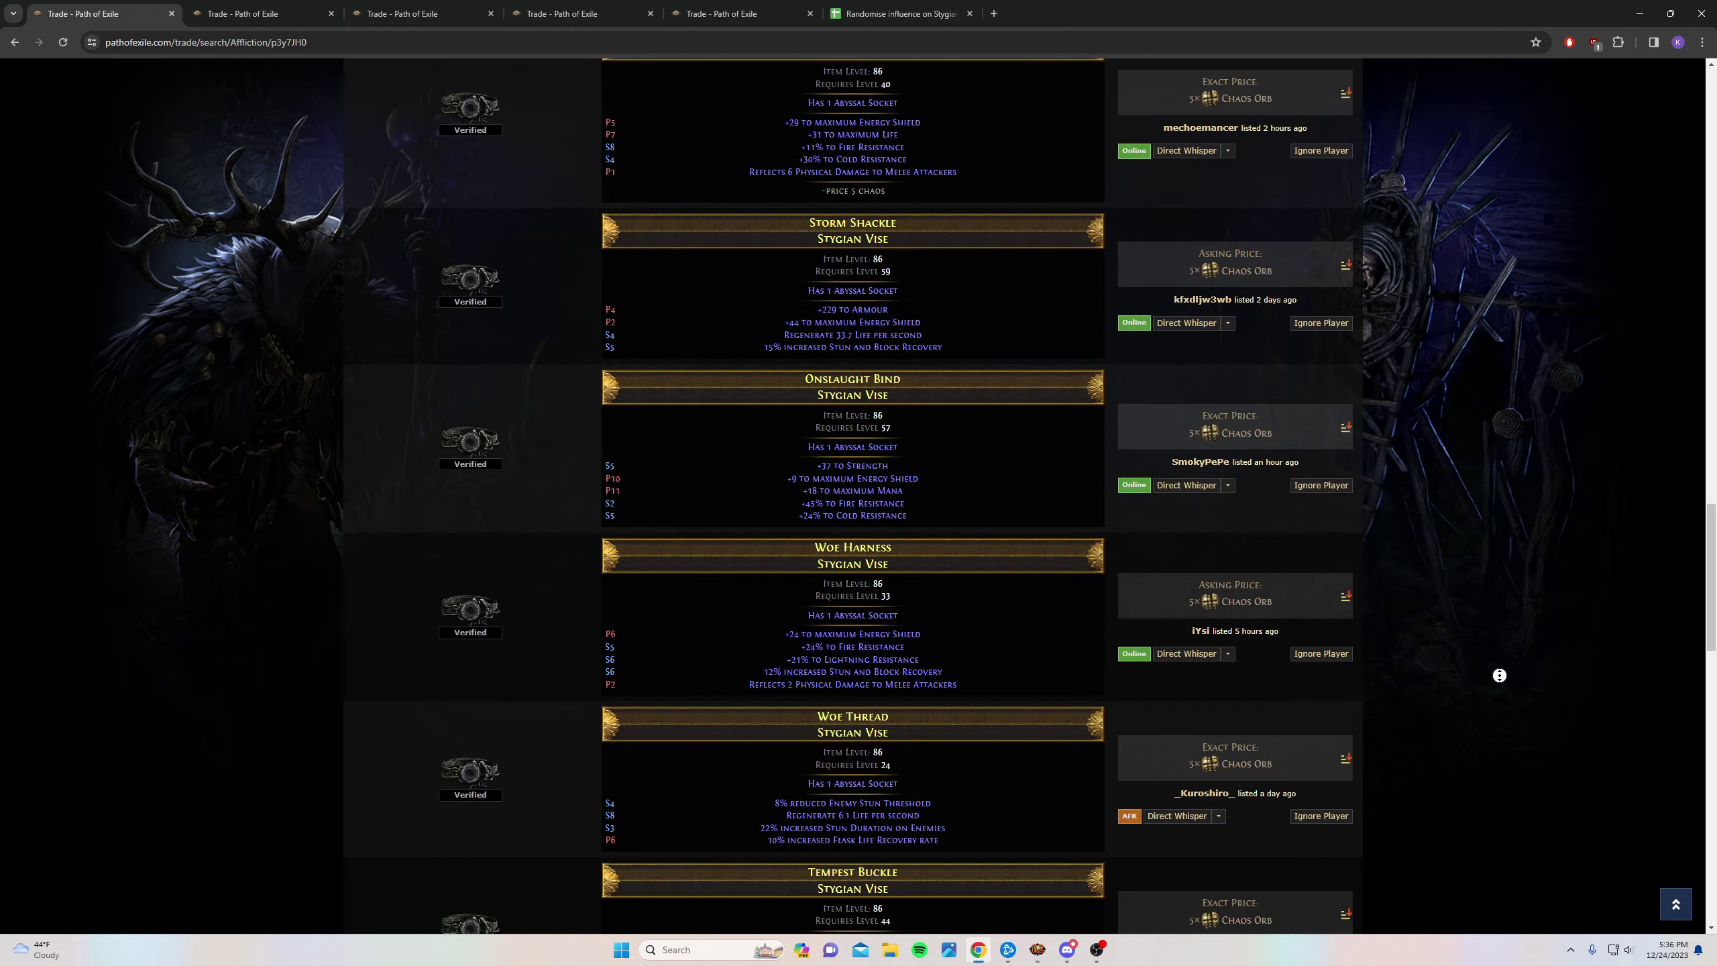
scroll(1499, 675, "down", 2)
left_click(270, 12)
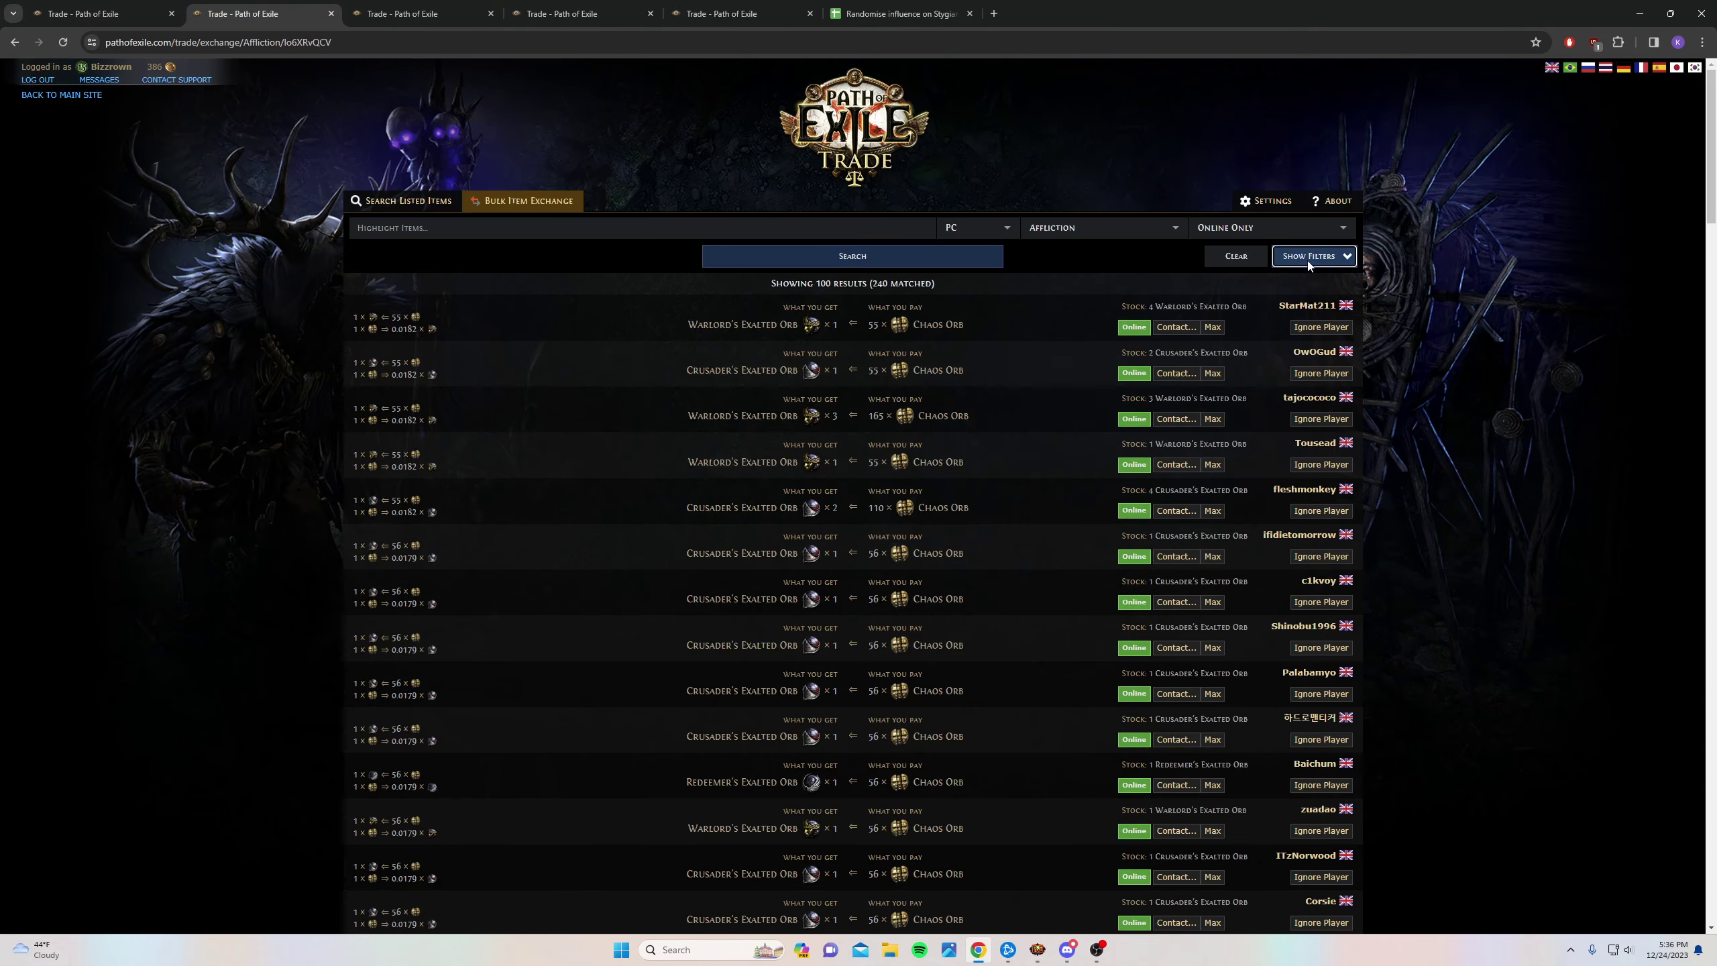
Refresh the bulk influenced Exalted Orb search, then view Shaper Stygian Vises at 106–160 chaos.
left_click(1329, 256)
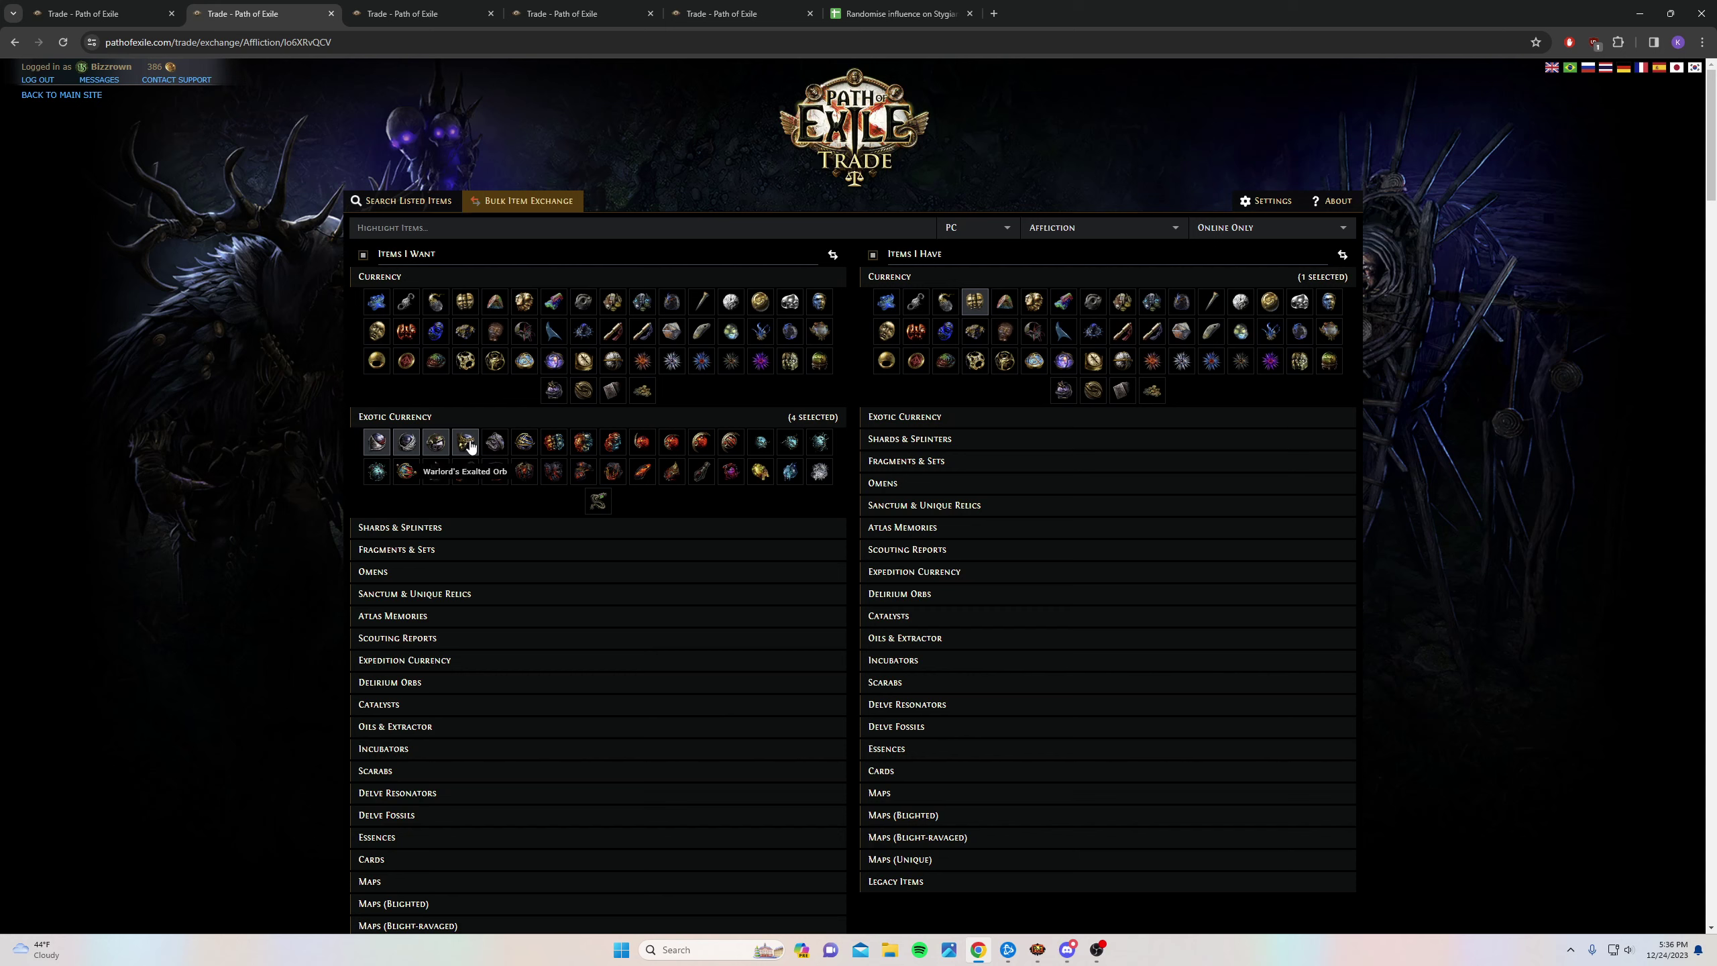
scroll(880, 728, "down", 3)
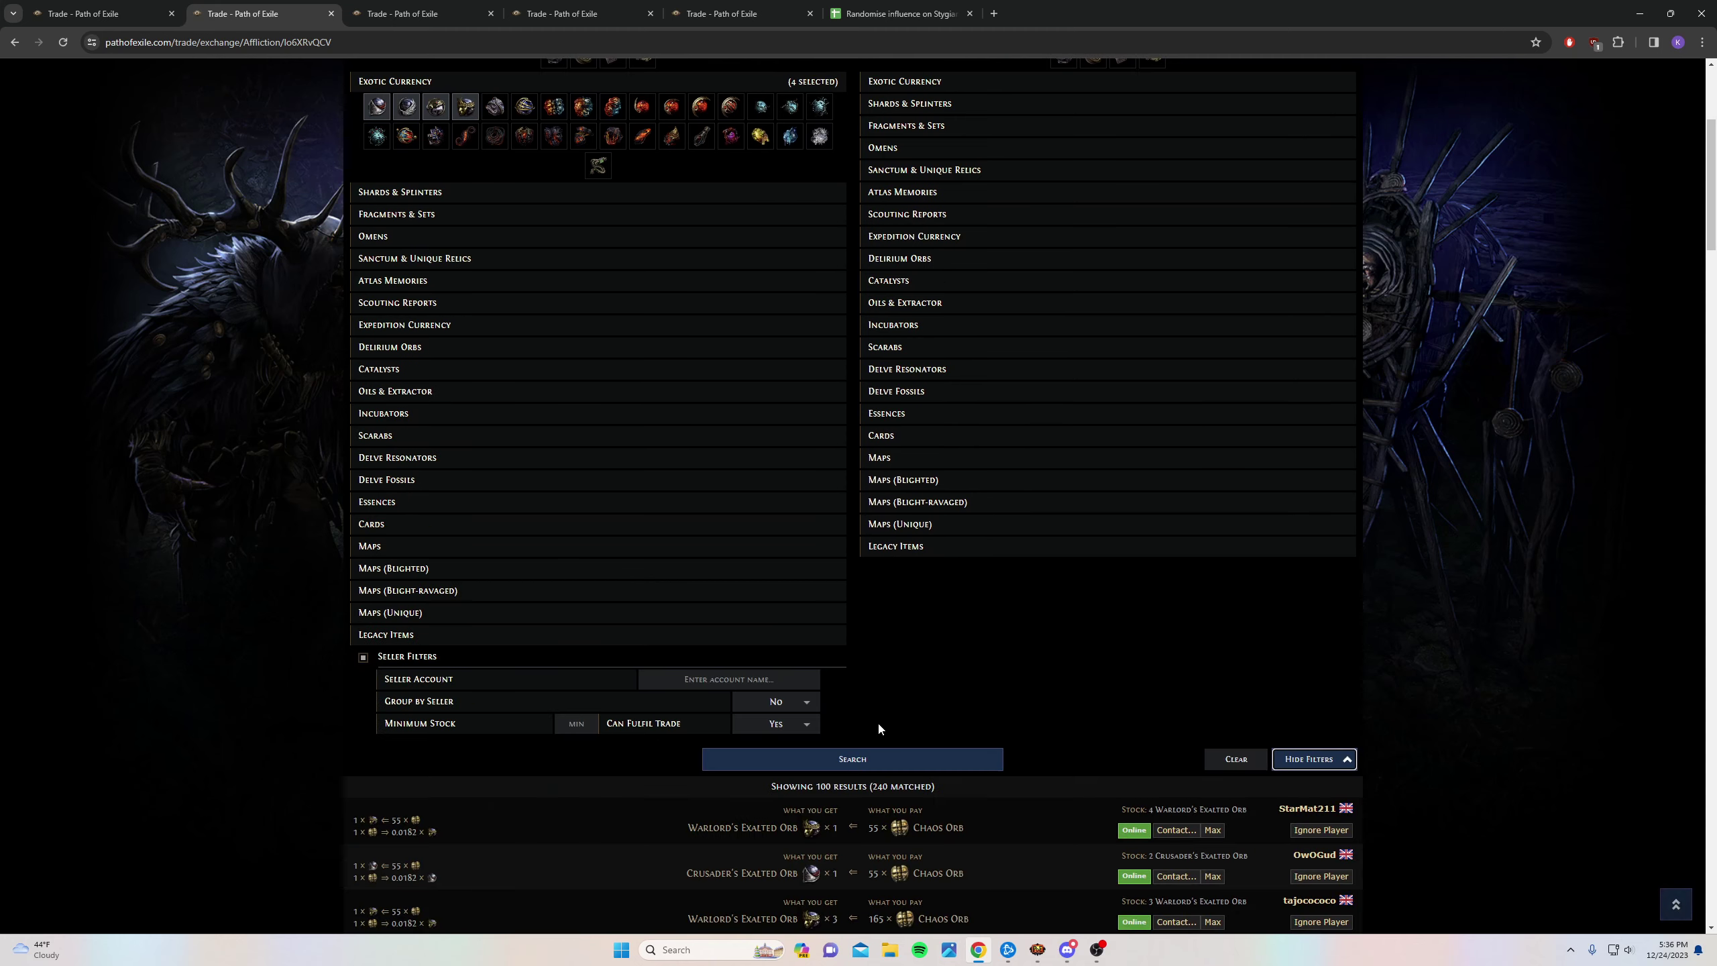
left_click(886, 758)
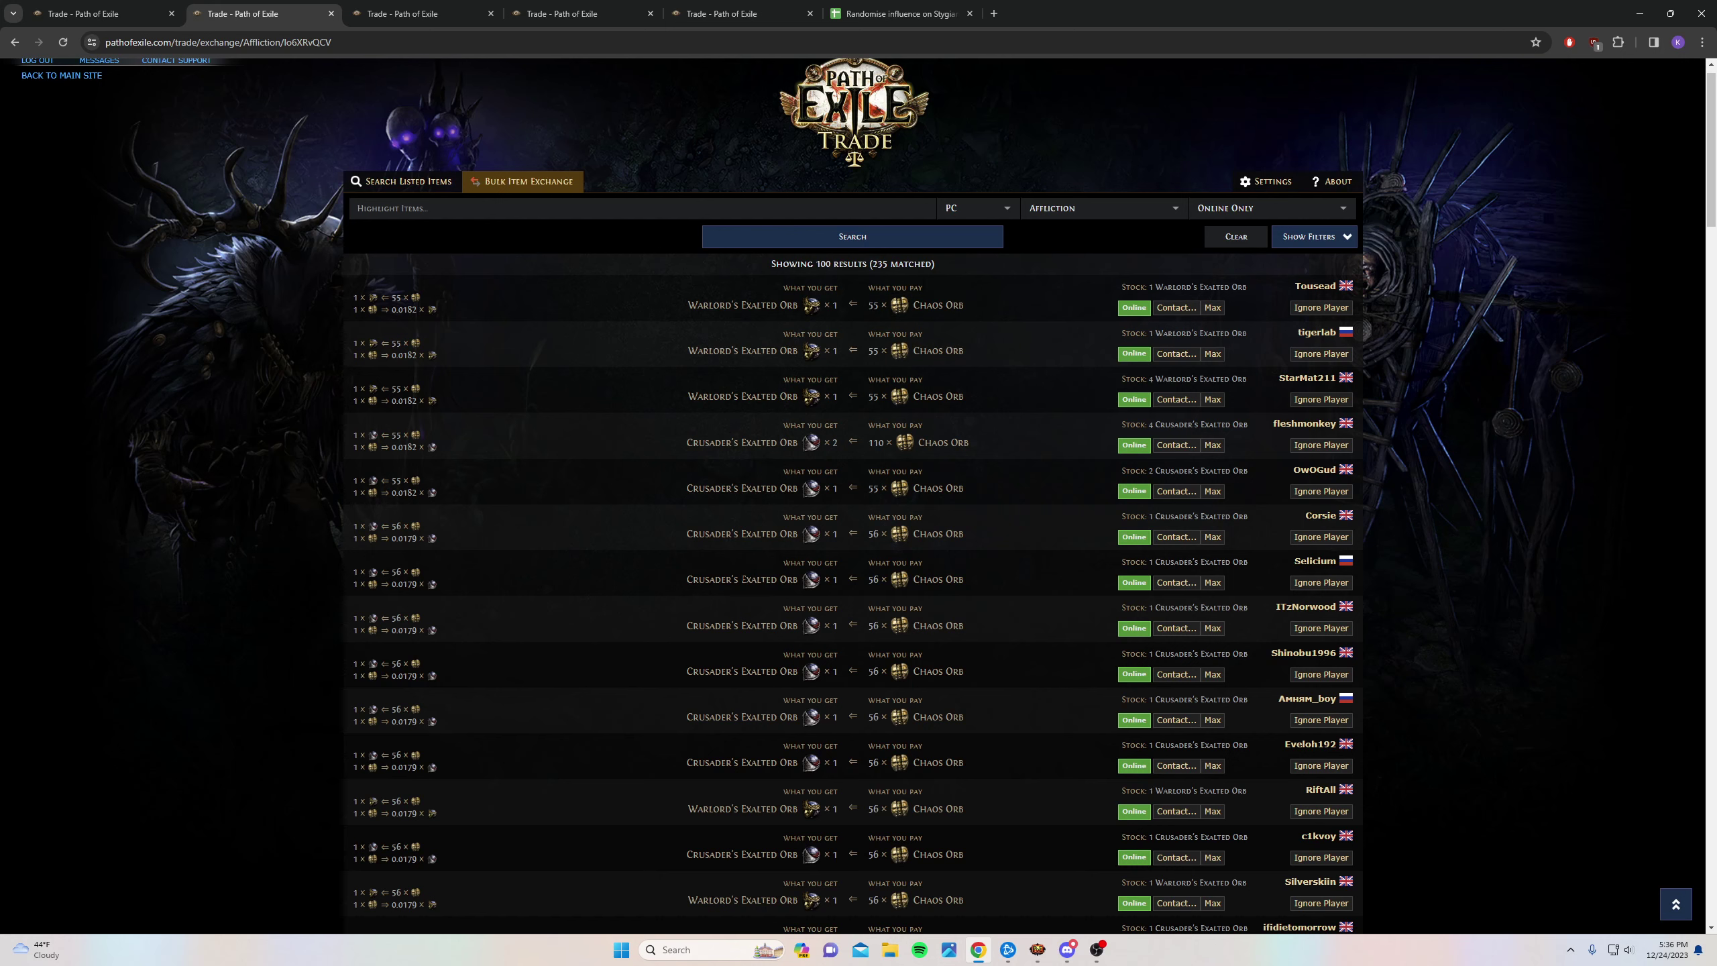
key("ctrl+Tab")
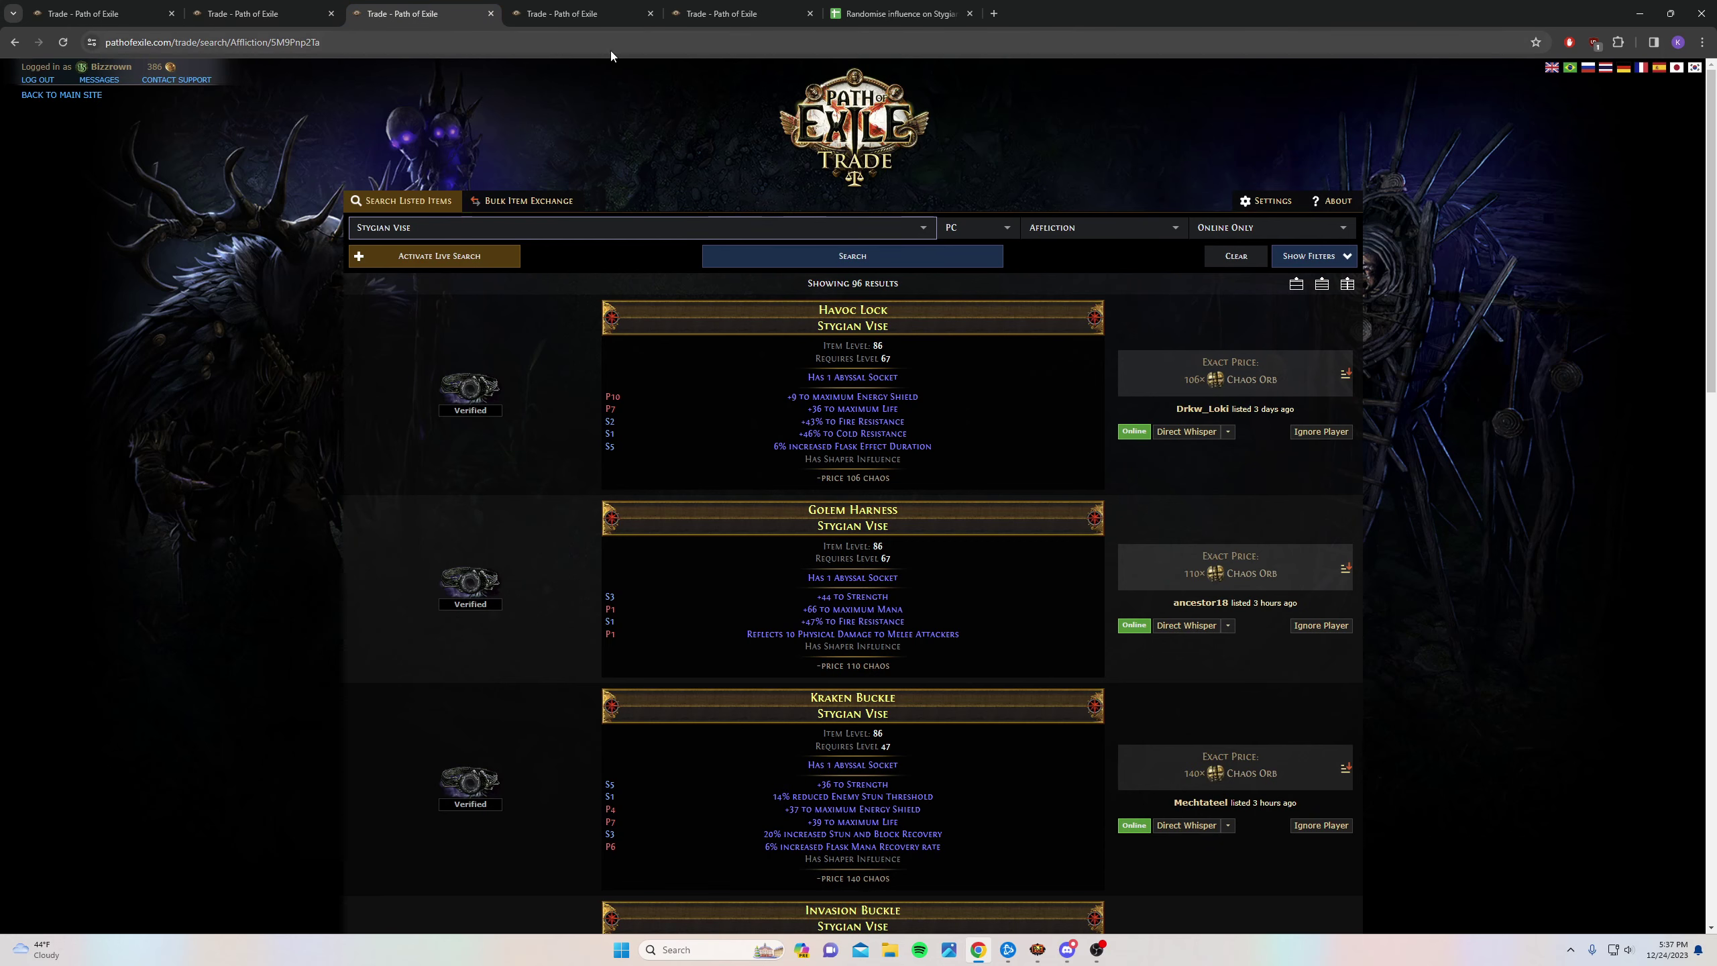
left_click_drag(885, 13, 456, 17)
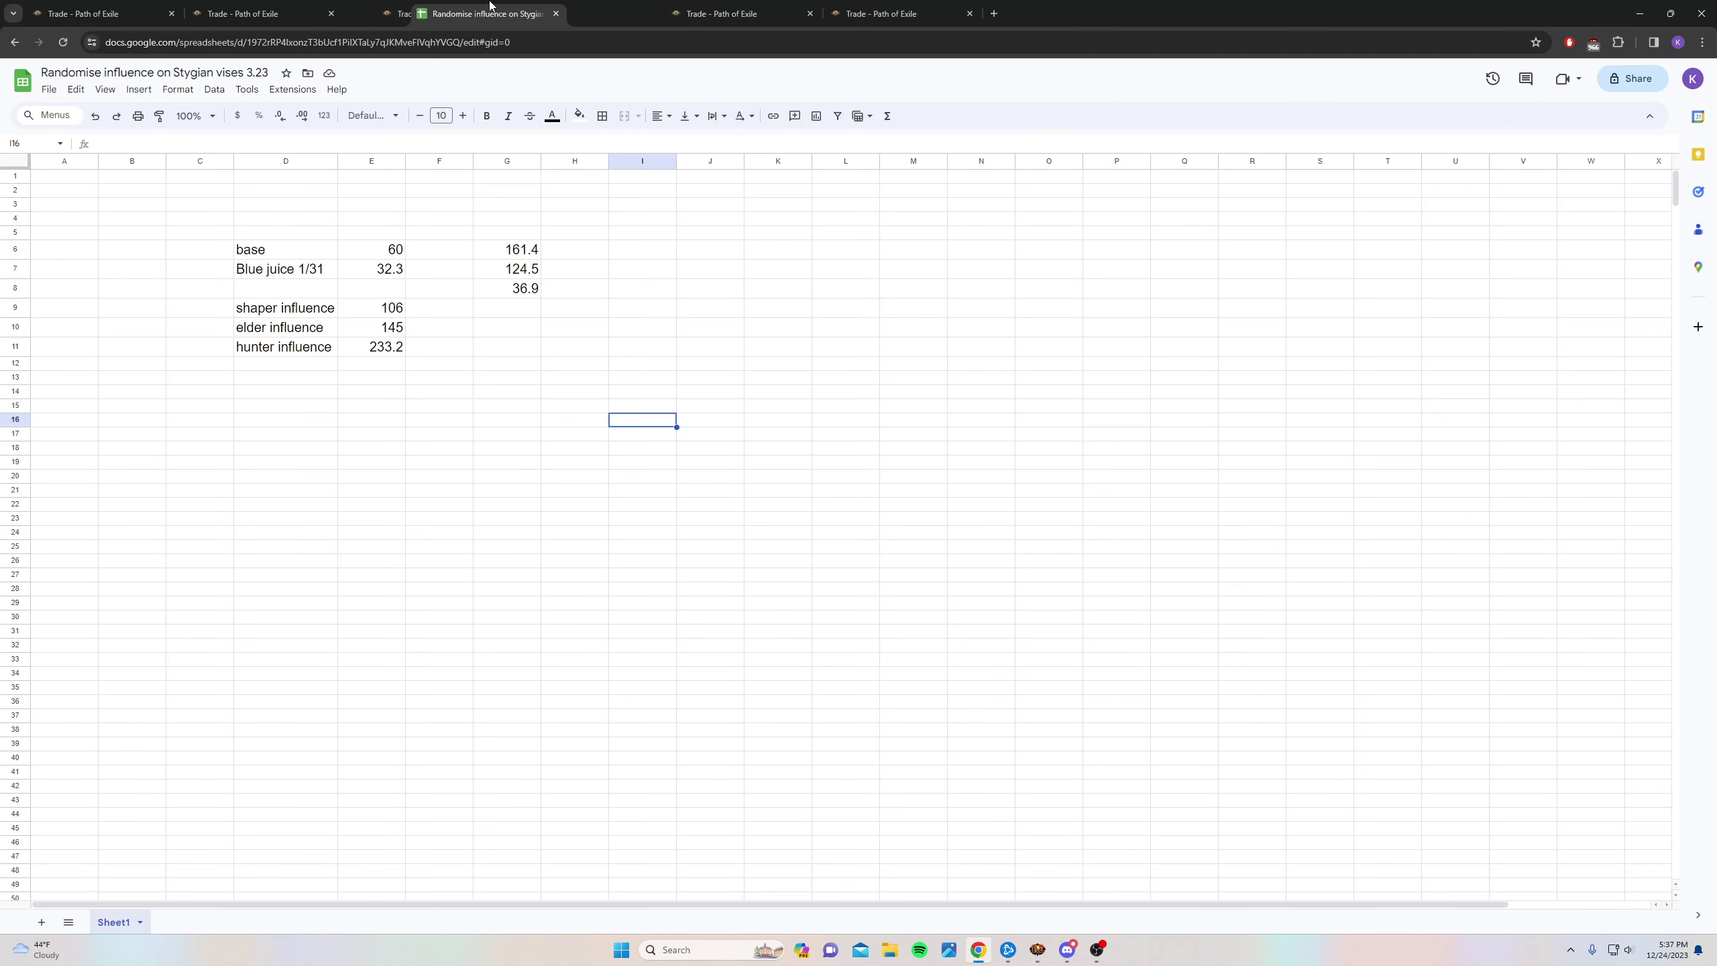
left_click(637, 330)
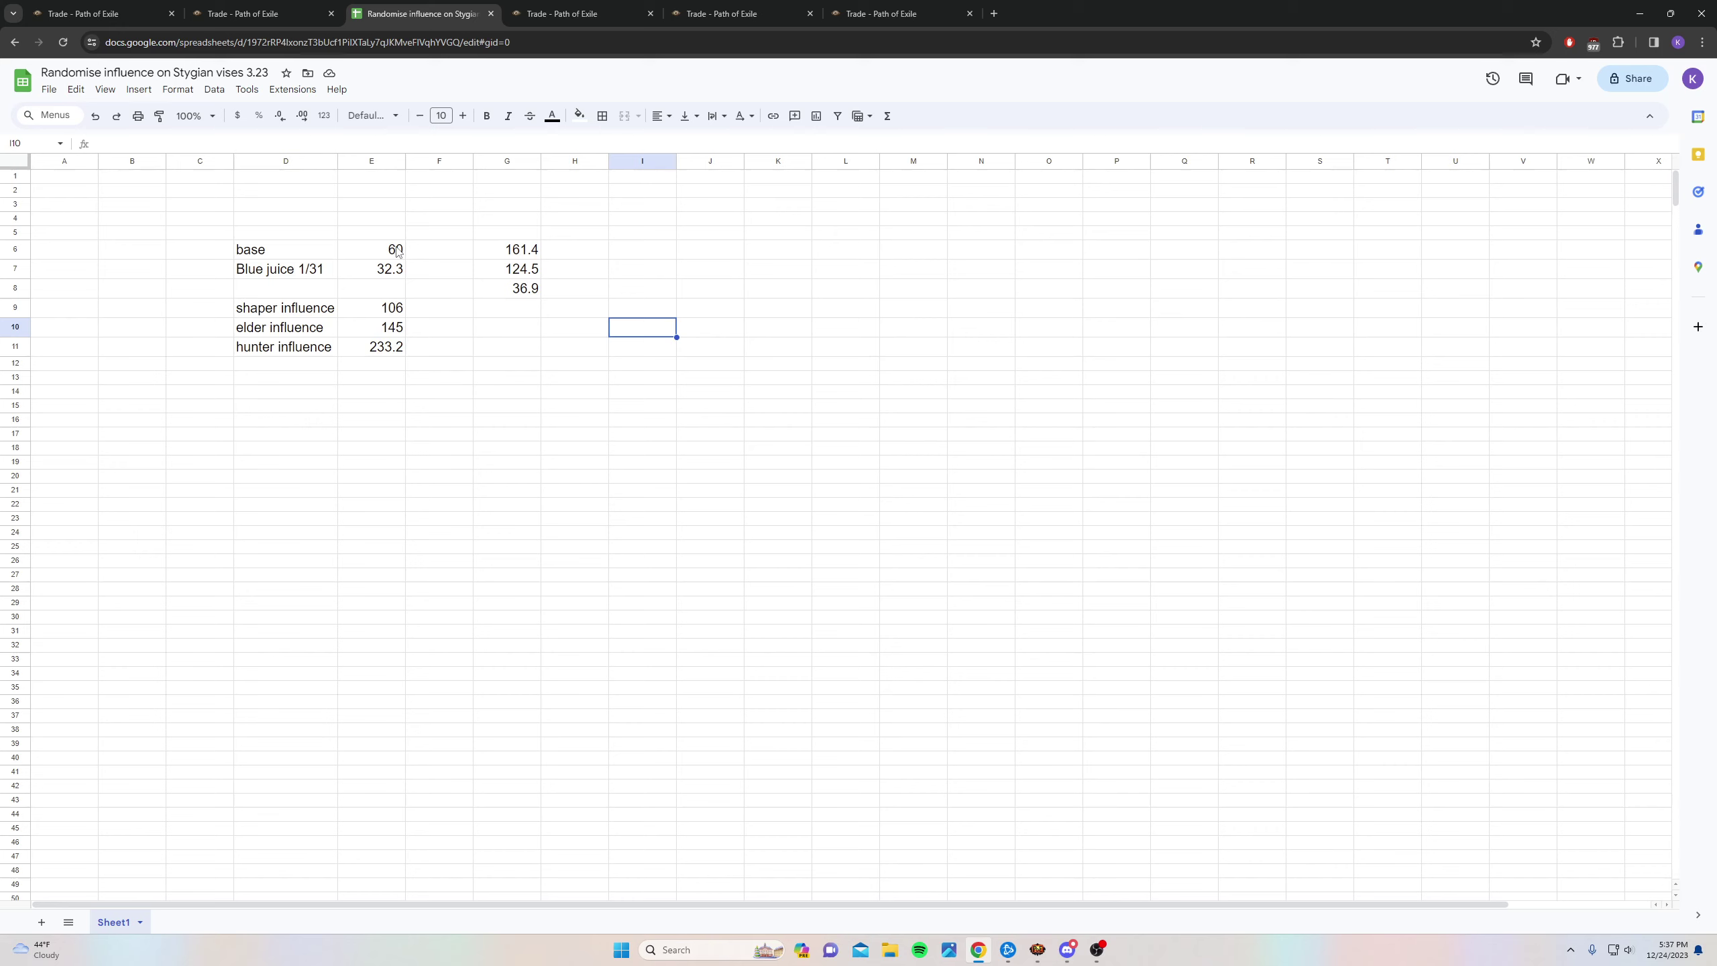
left_click(379, 279)
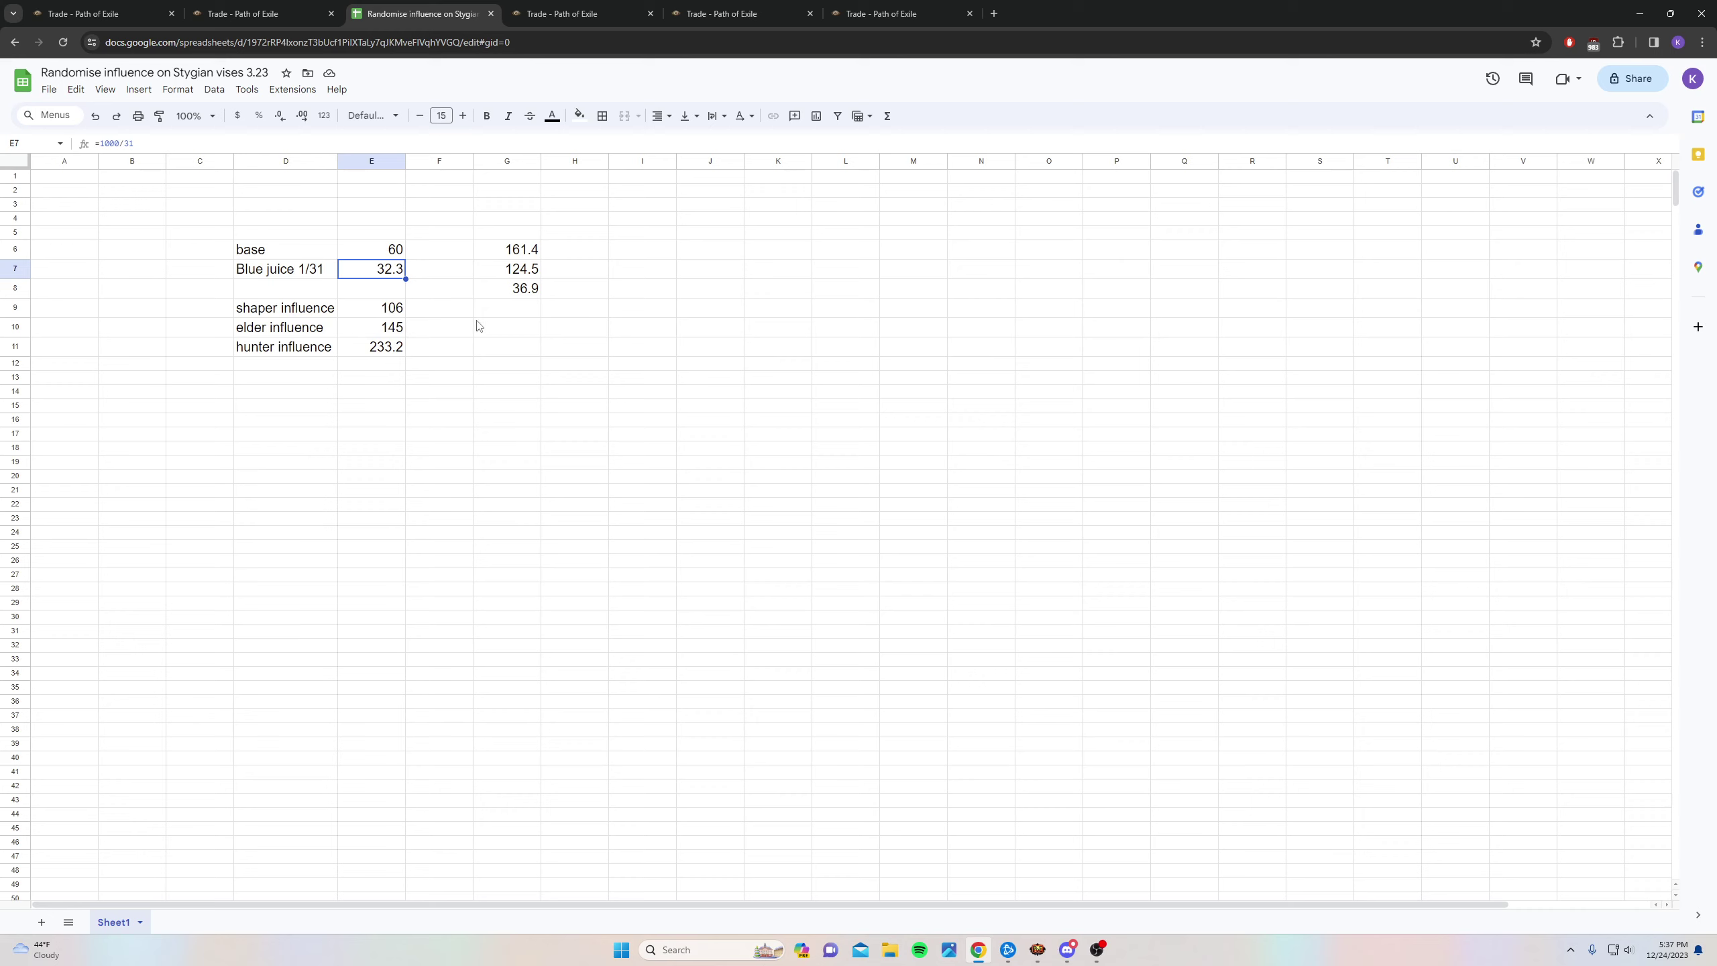
left_click(504, 327)
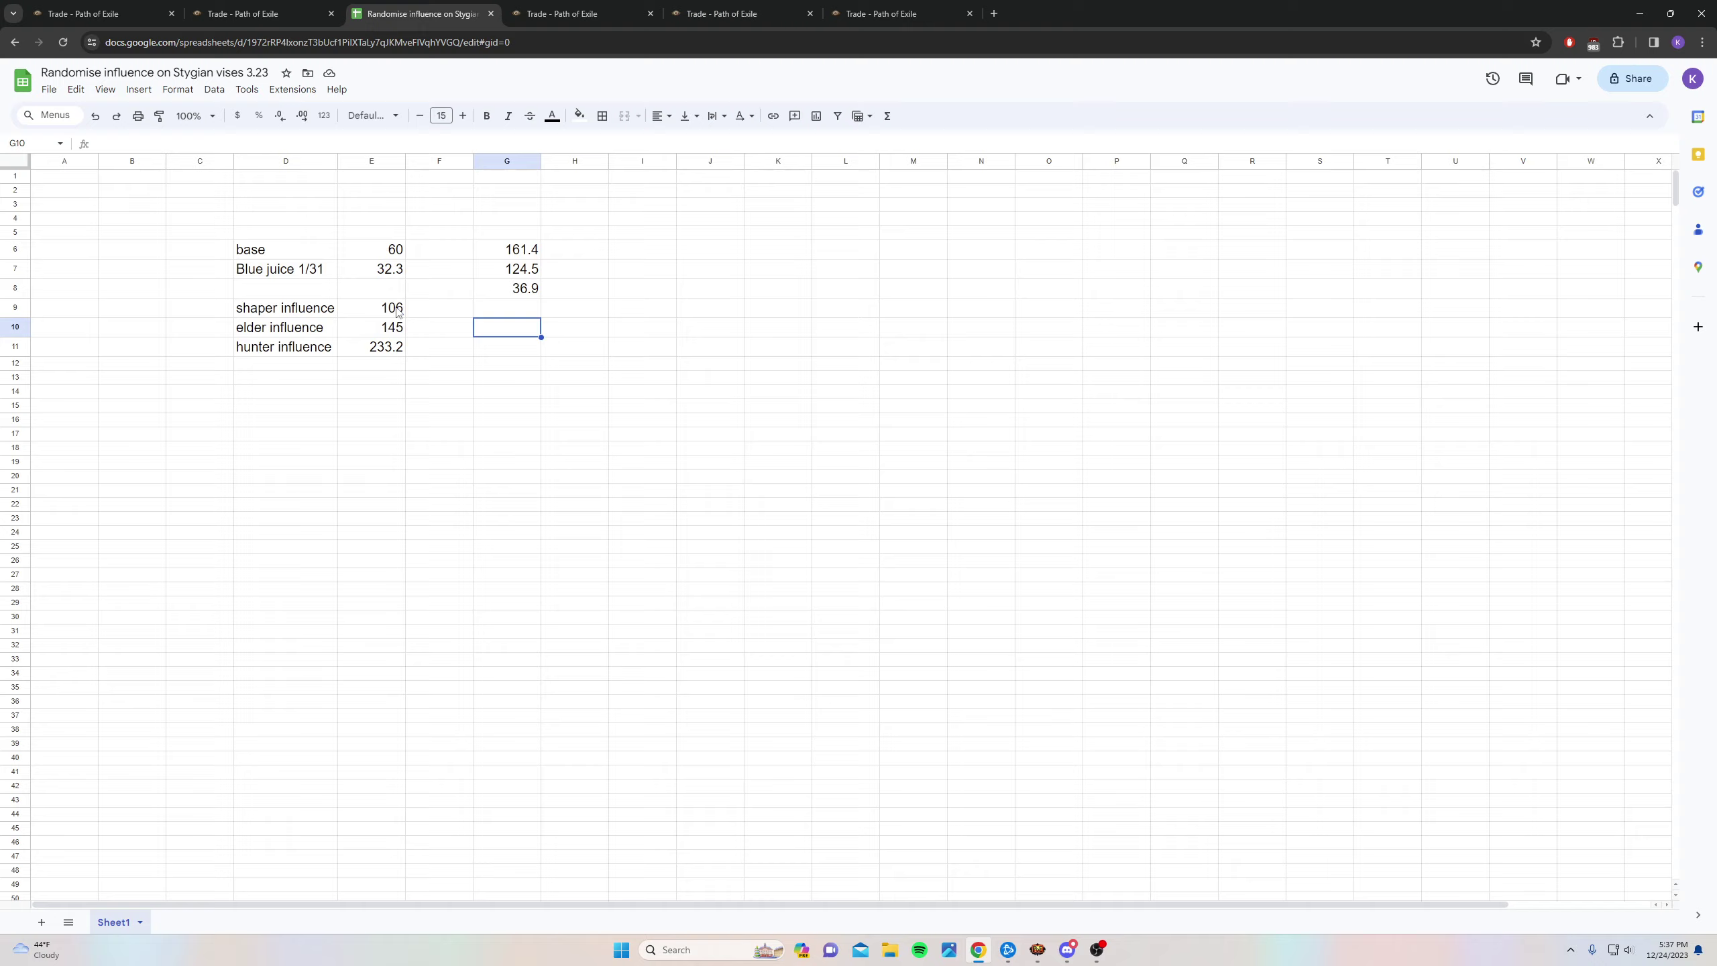
left_click(564, 15)
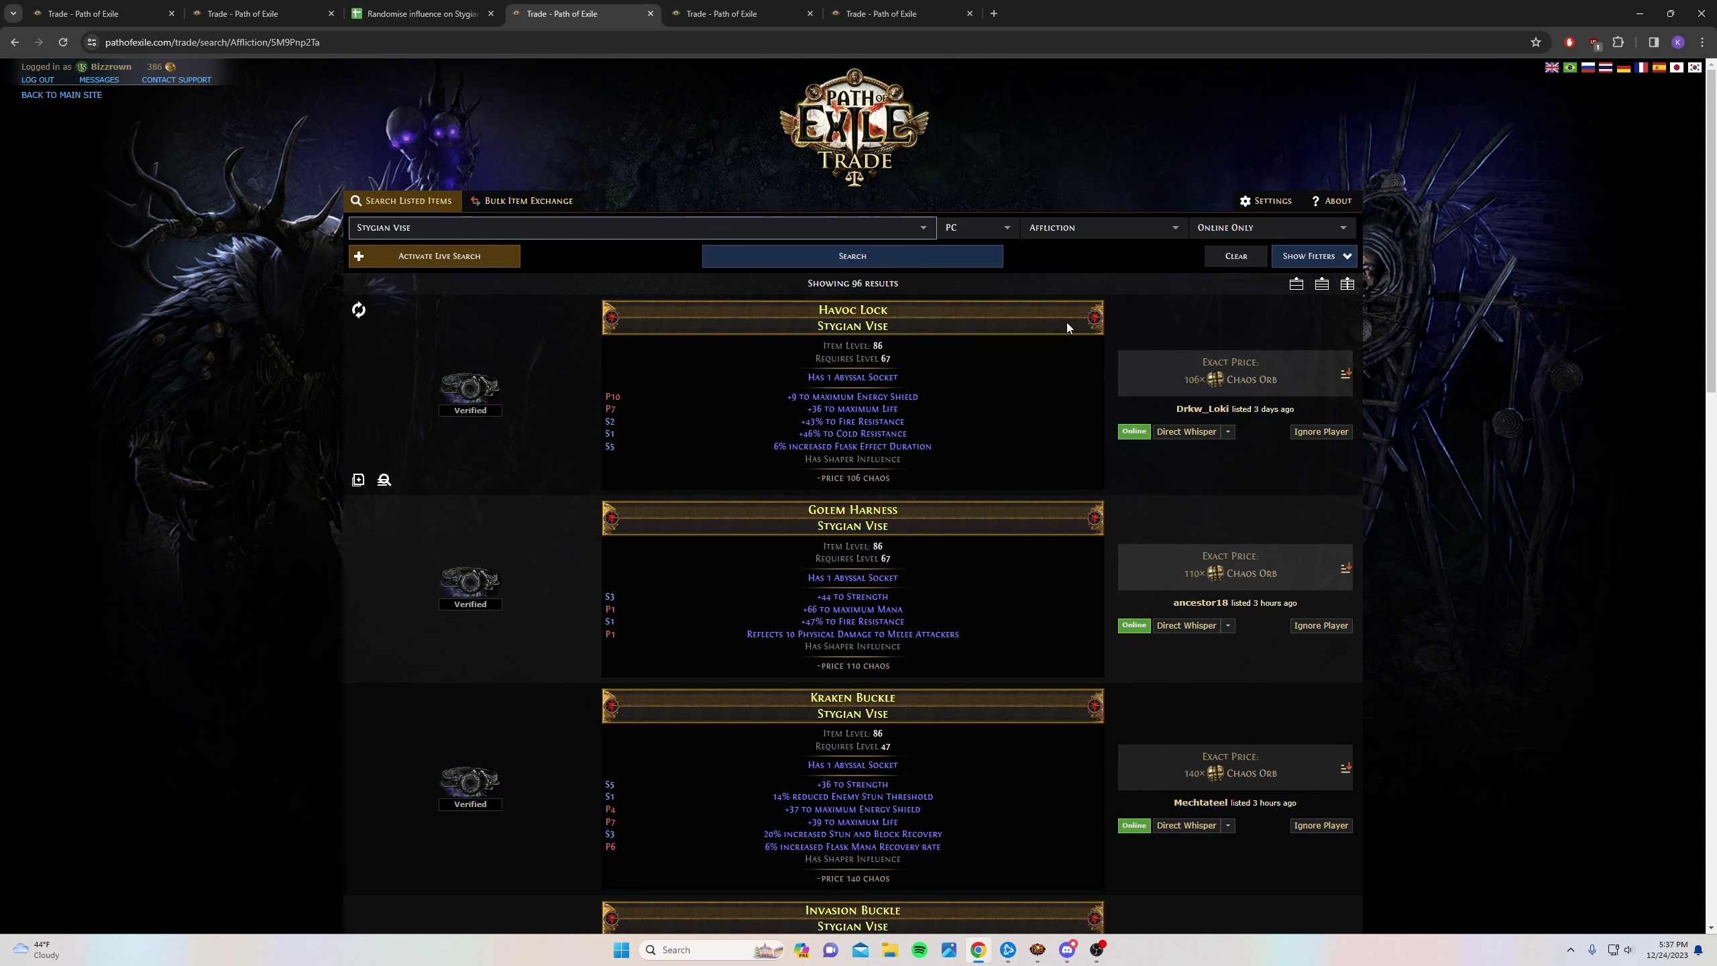
Compare Elder vises (145–150 chaos) and Hunter vises (1.1 divine), then return to the spreadsheet.
left_click(740, 12)
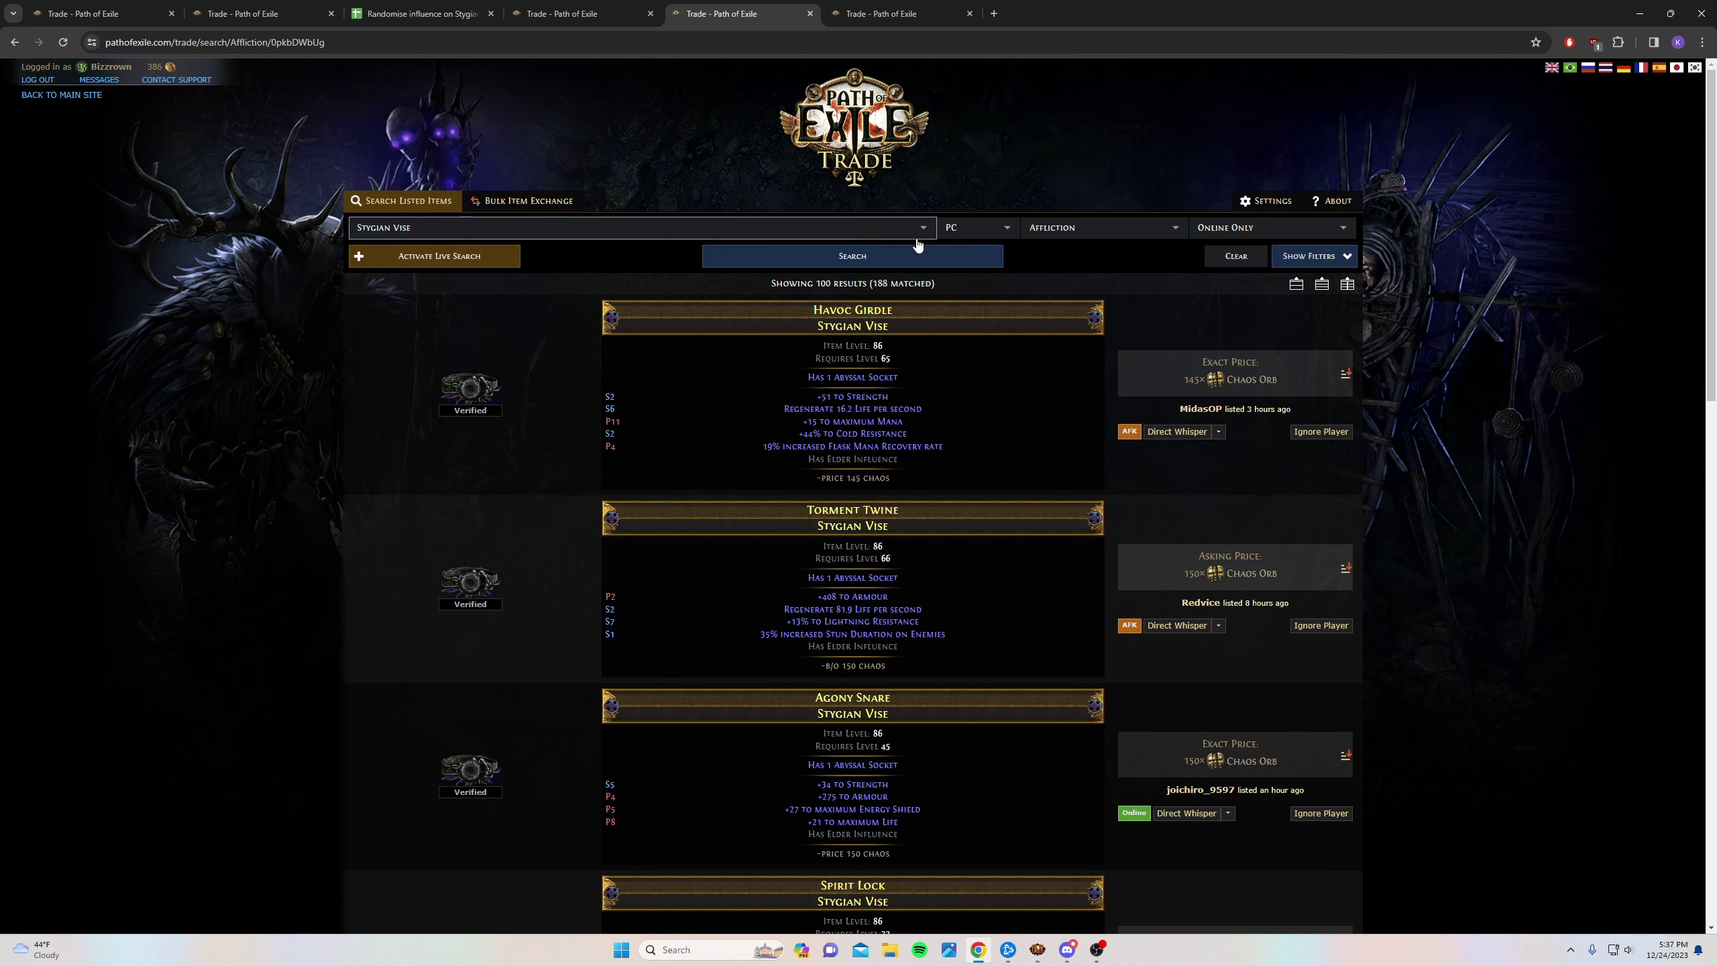
key("ctrl+Tab")
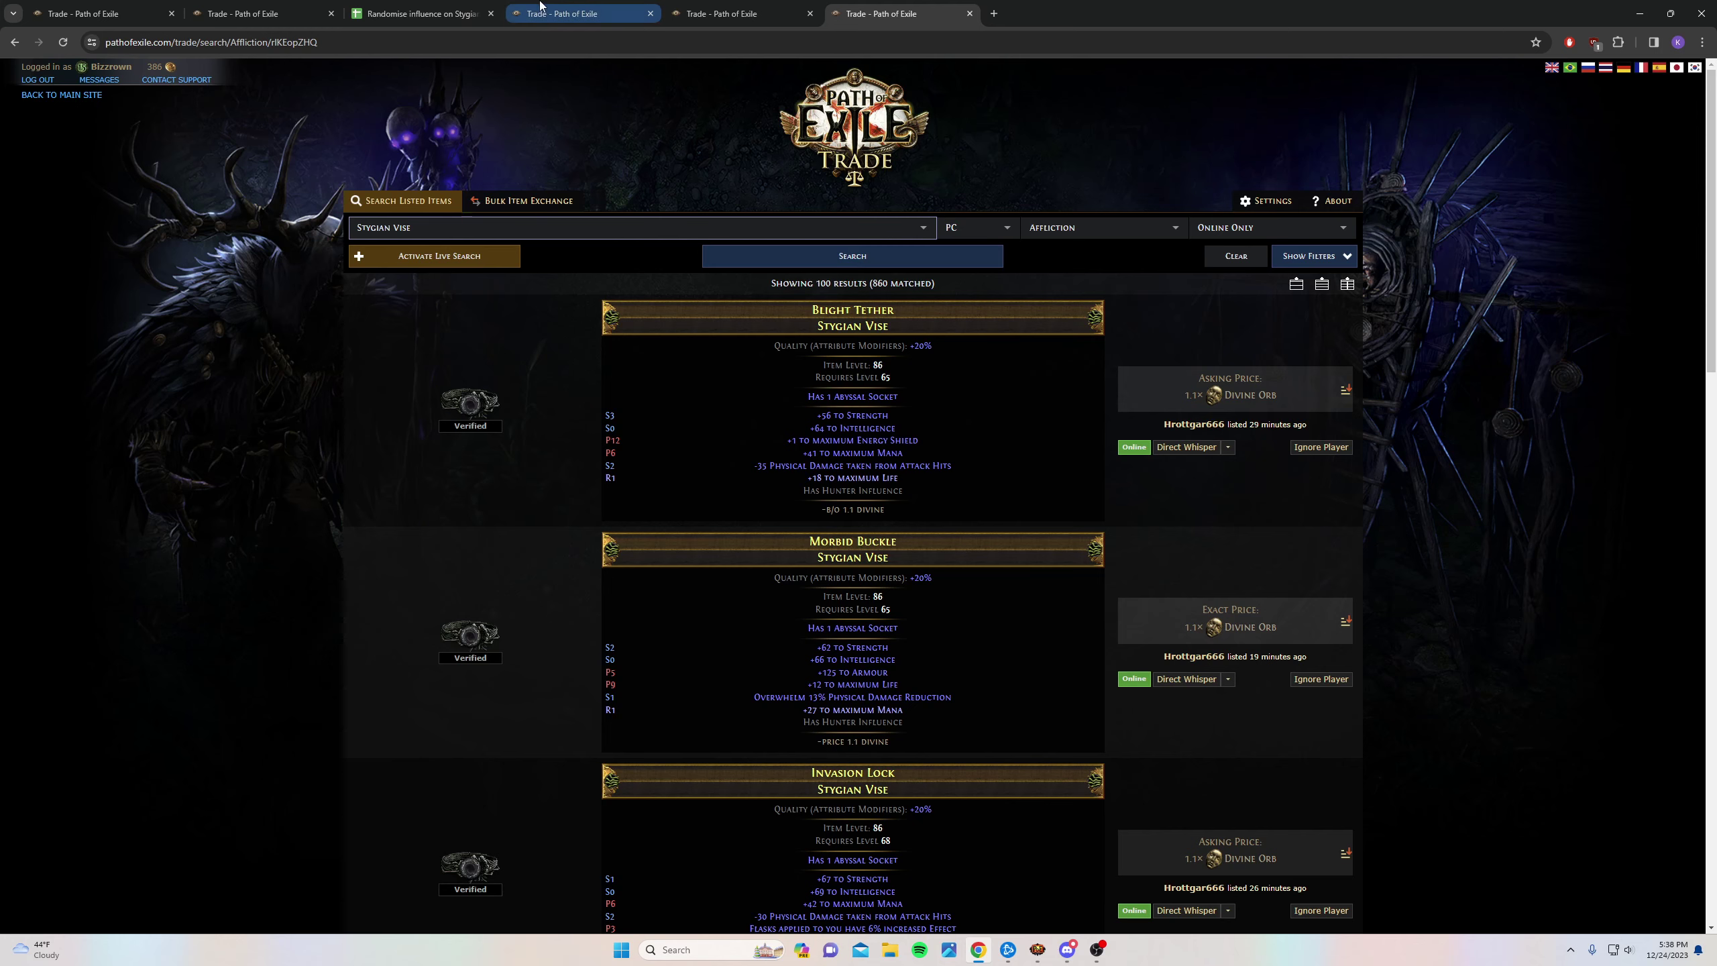
left_click(416, 14)
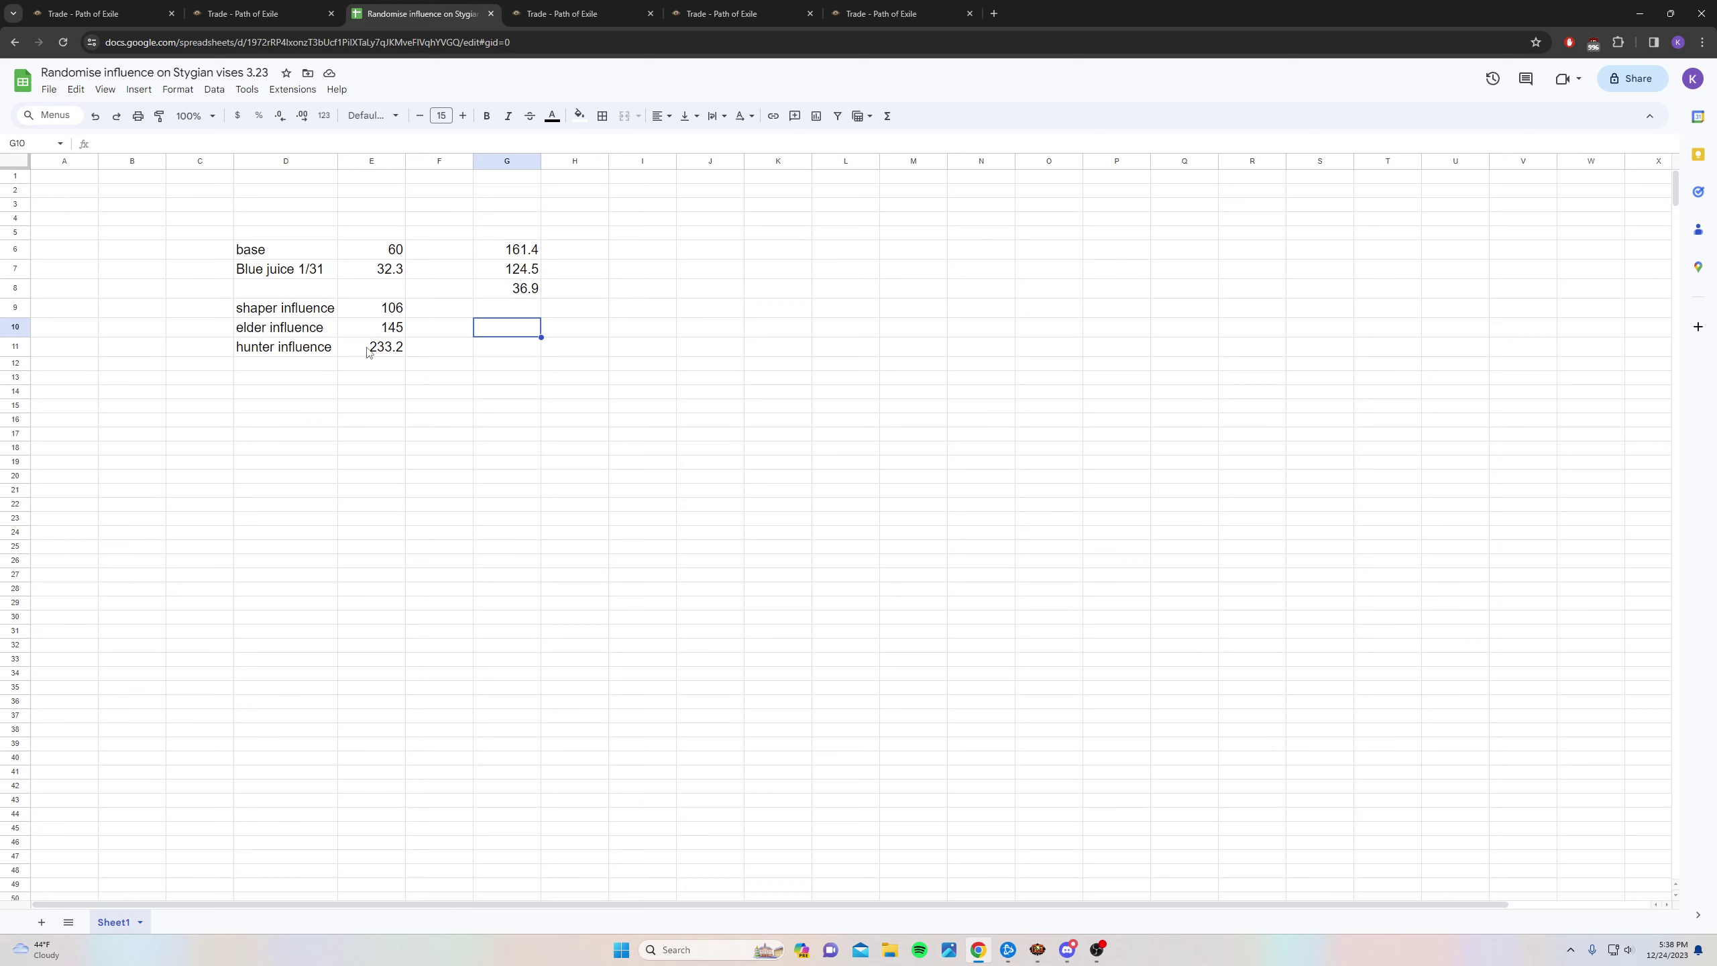
Inspect the average, base-cost and difference formulas in G6–G8, then switch to the game.
left_click_drag(581, 372, 578, 363)
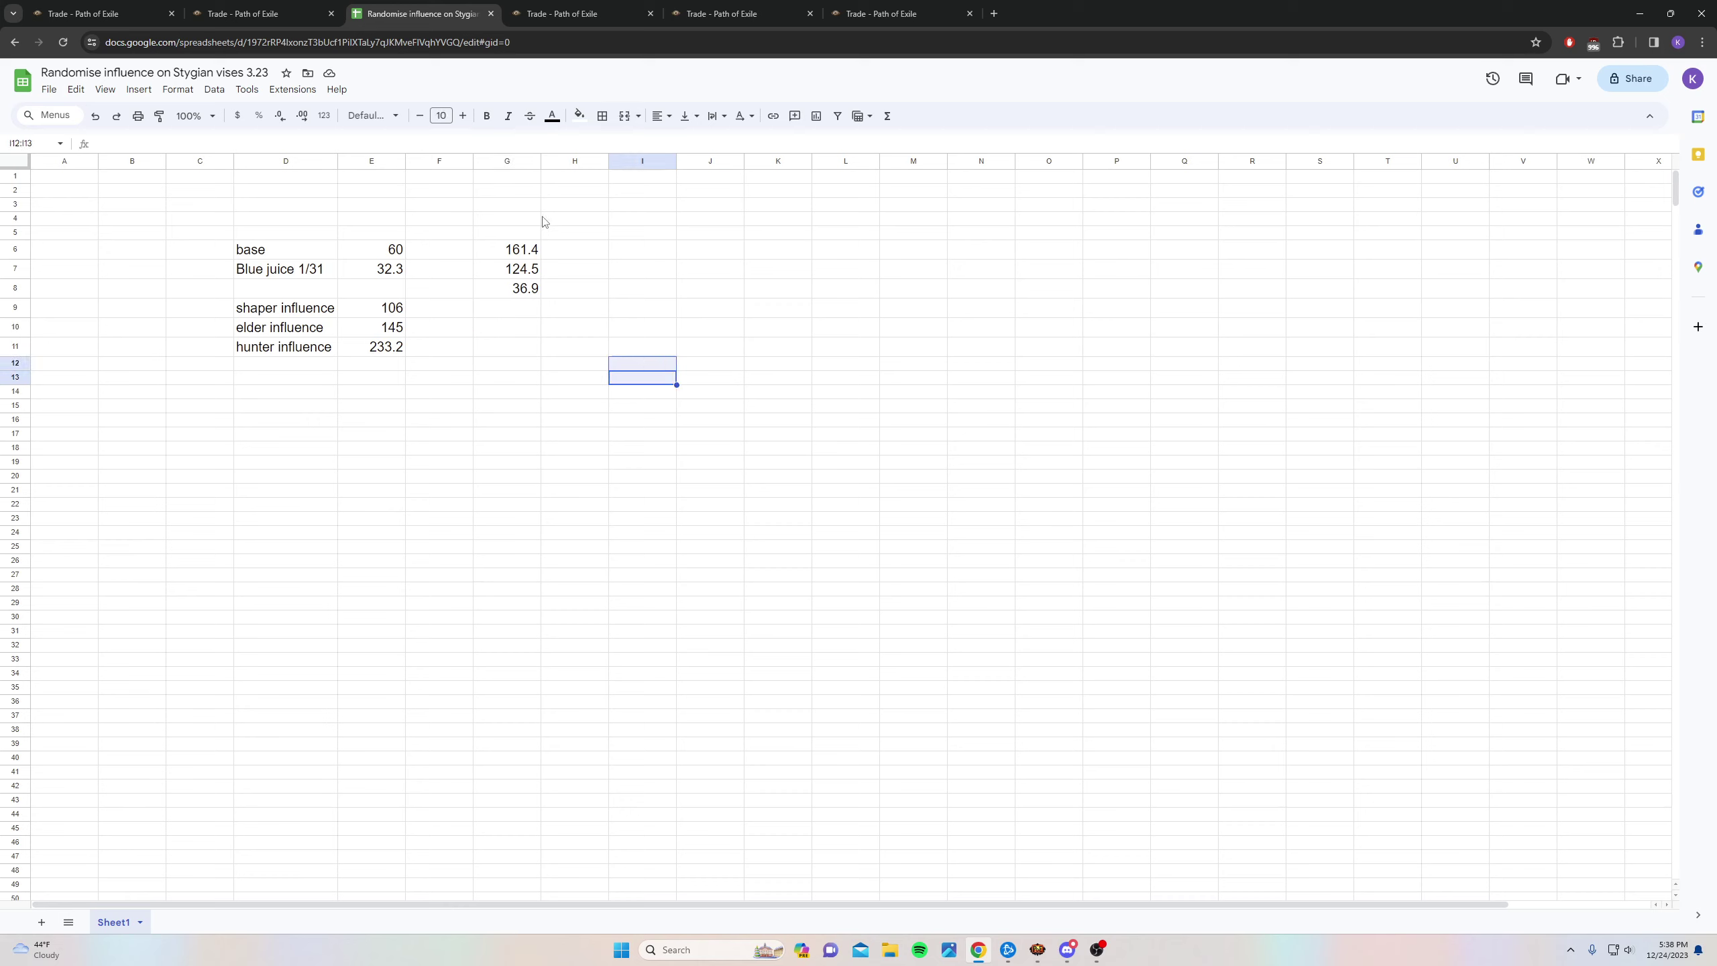
left_click(525, 250)
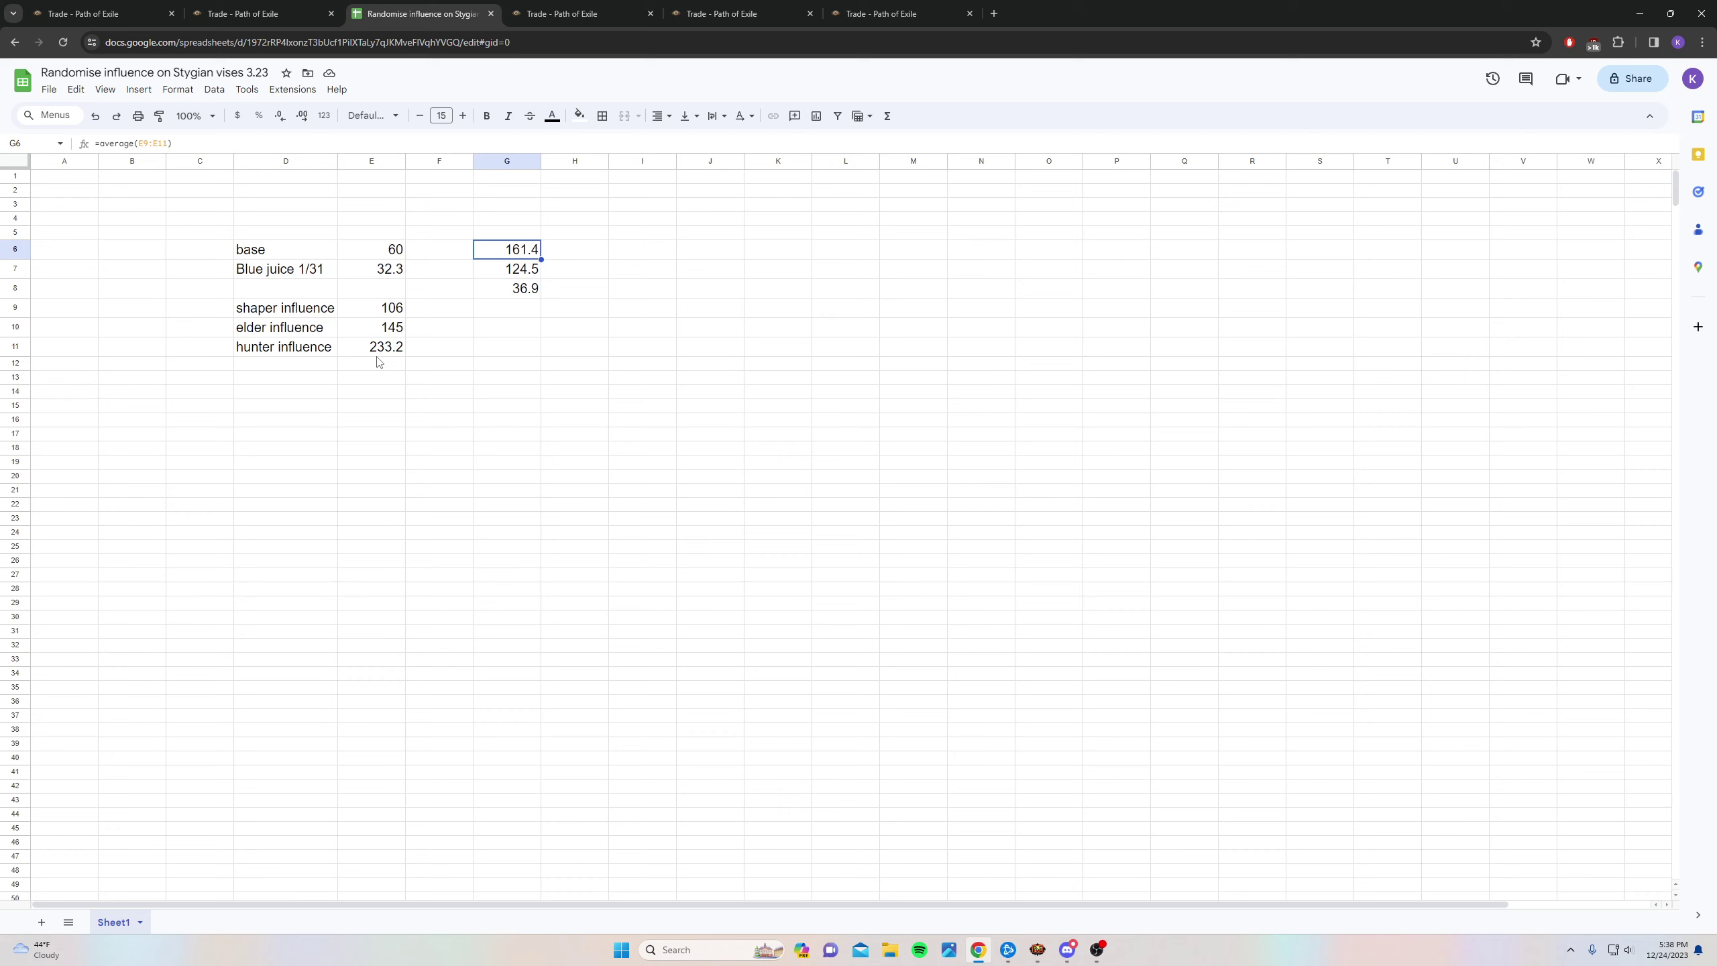
left_click(517, 273)
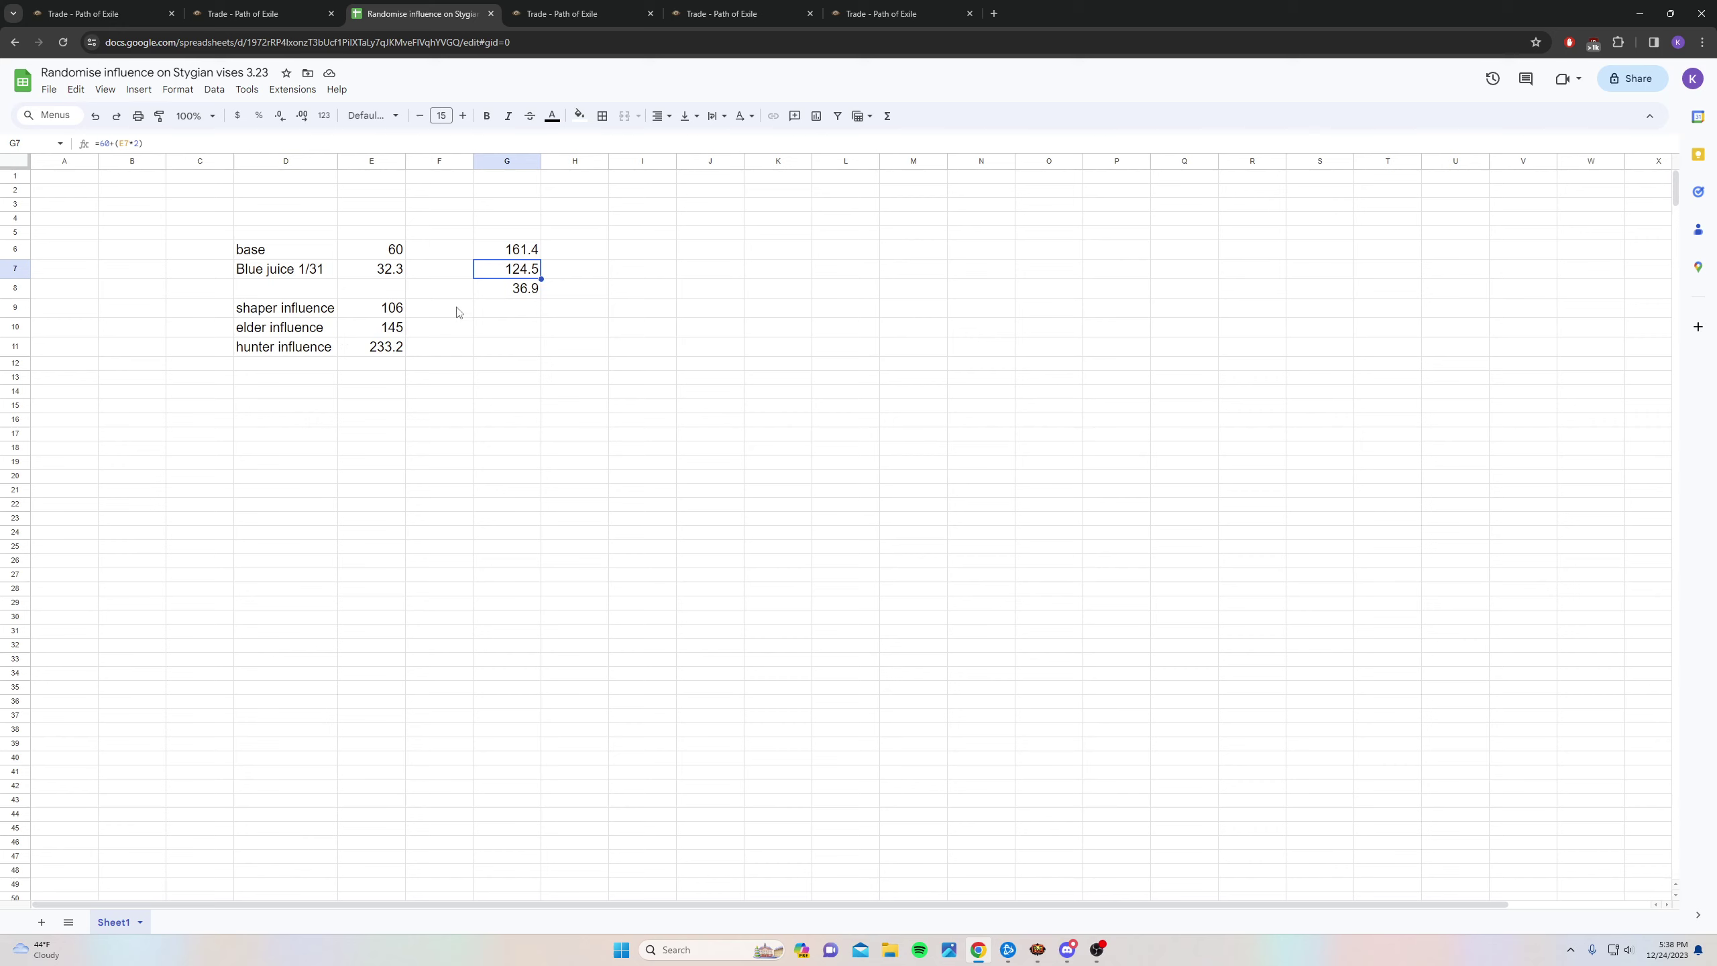
left_click(518, 289)
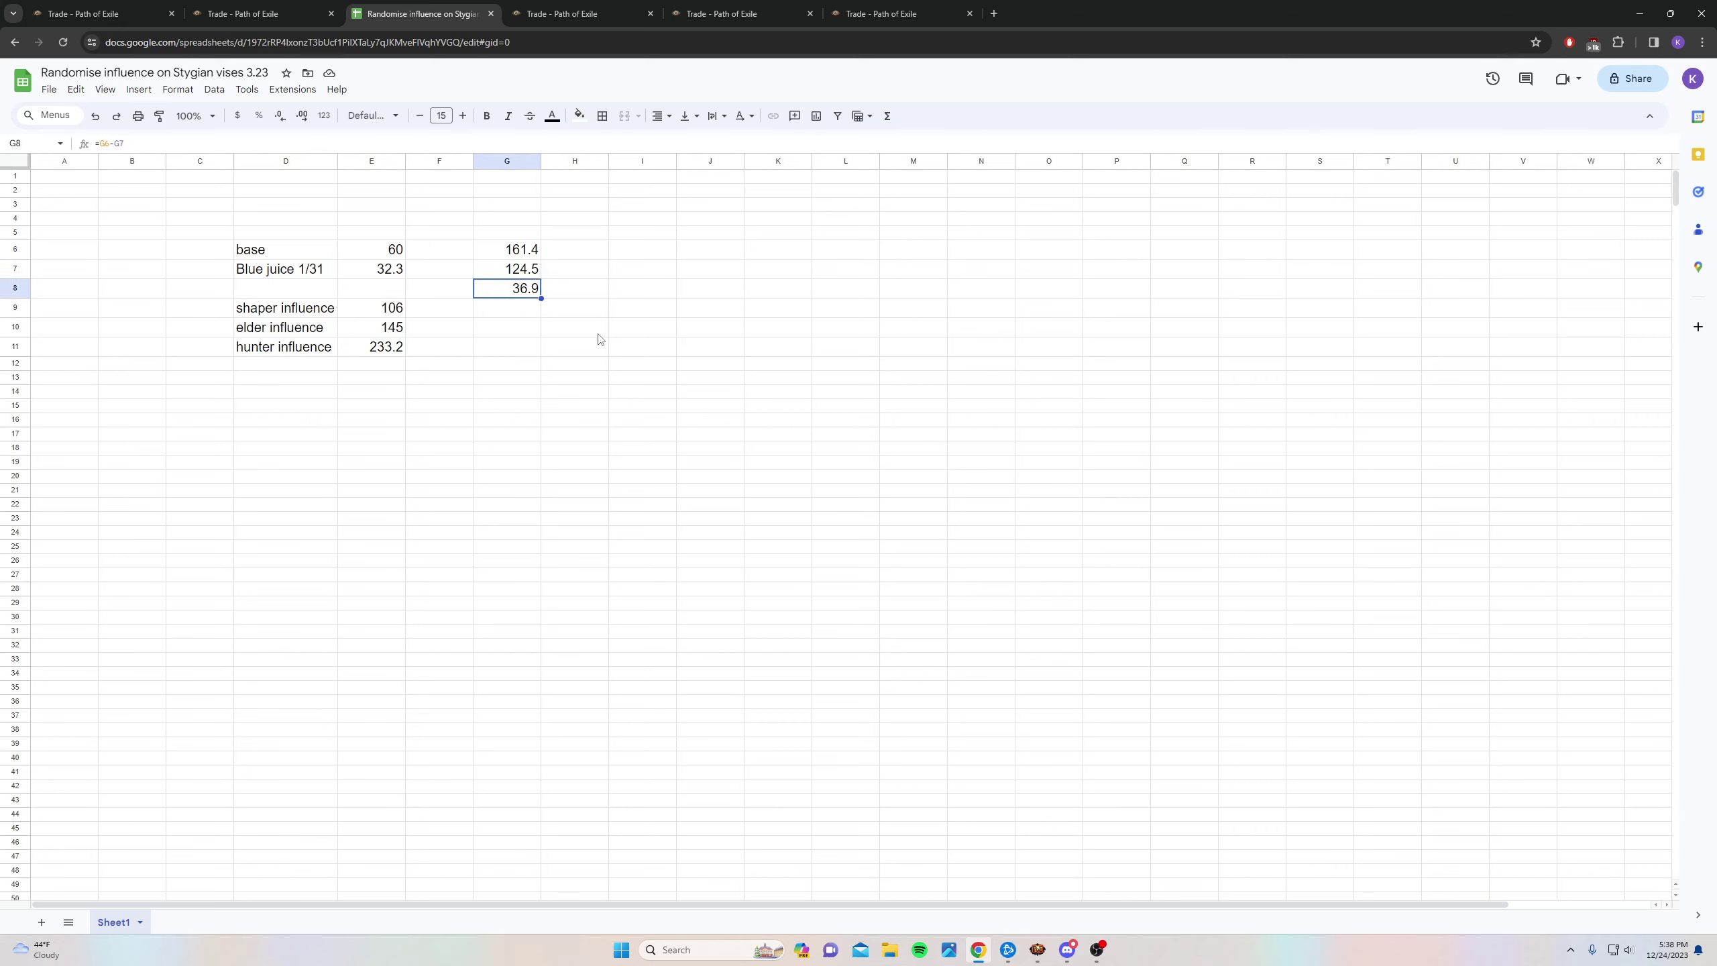
left_click(1037, 950)
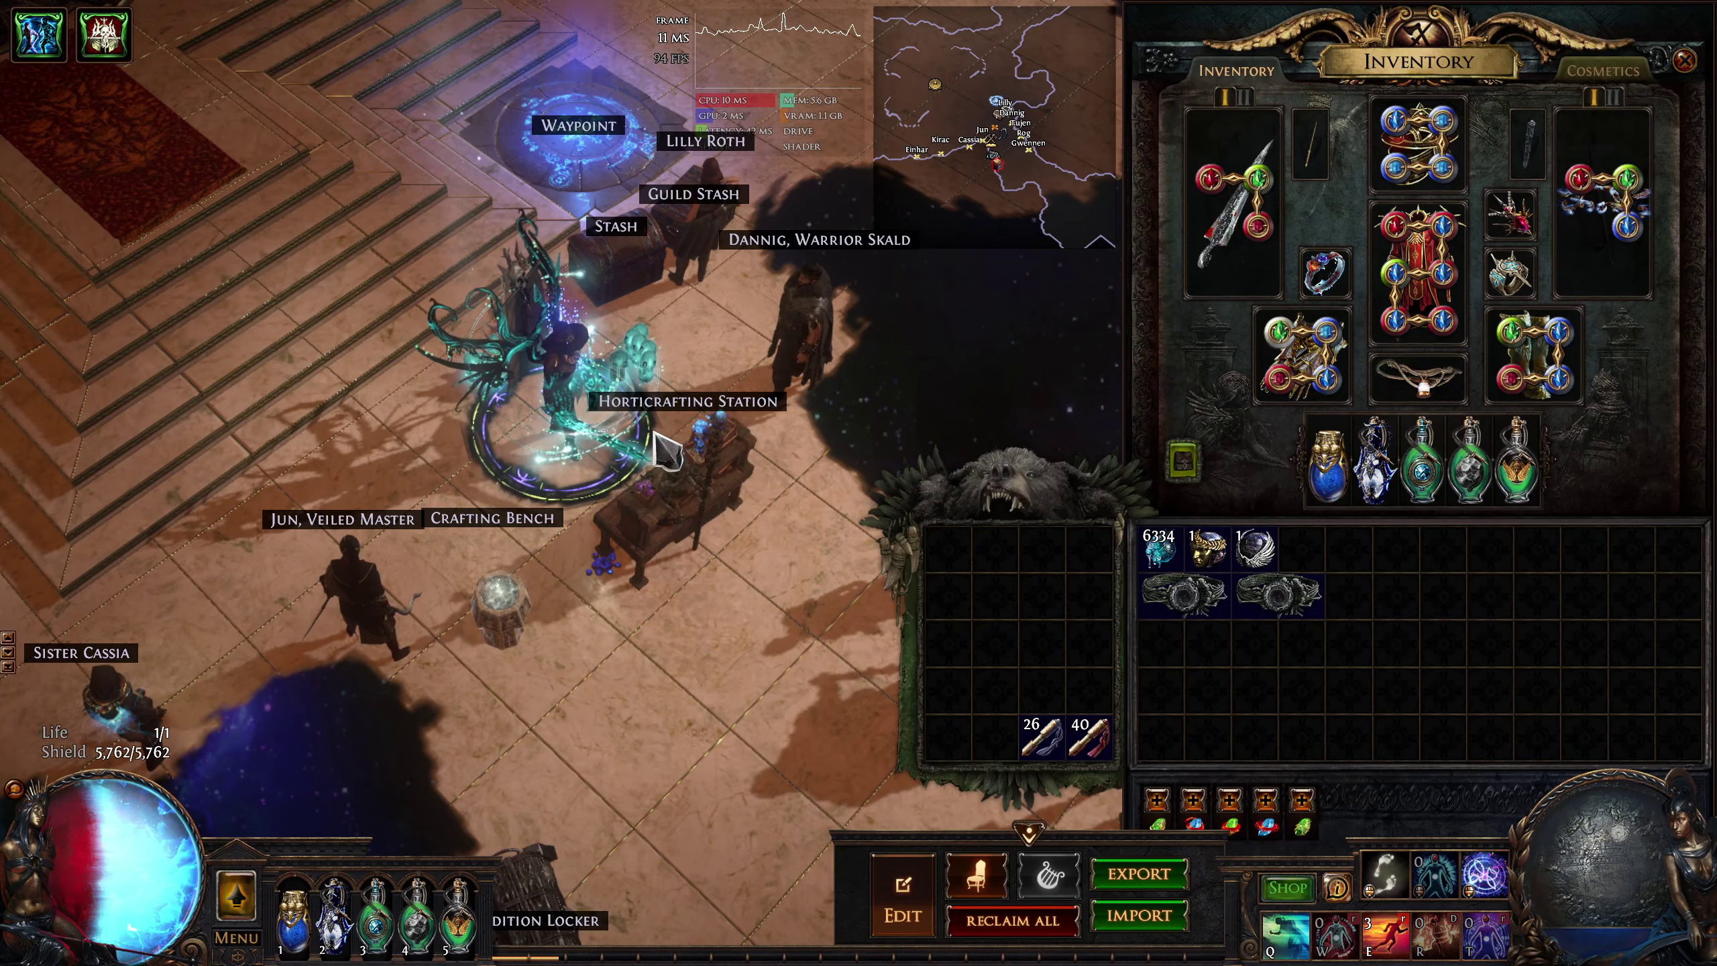
Reforge the first Stygian Vise with Randomise Influence, producing a Dragon Strap.
left_click(688, 402)
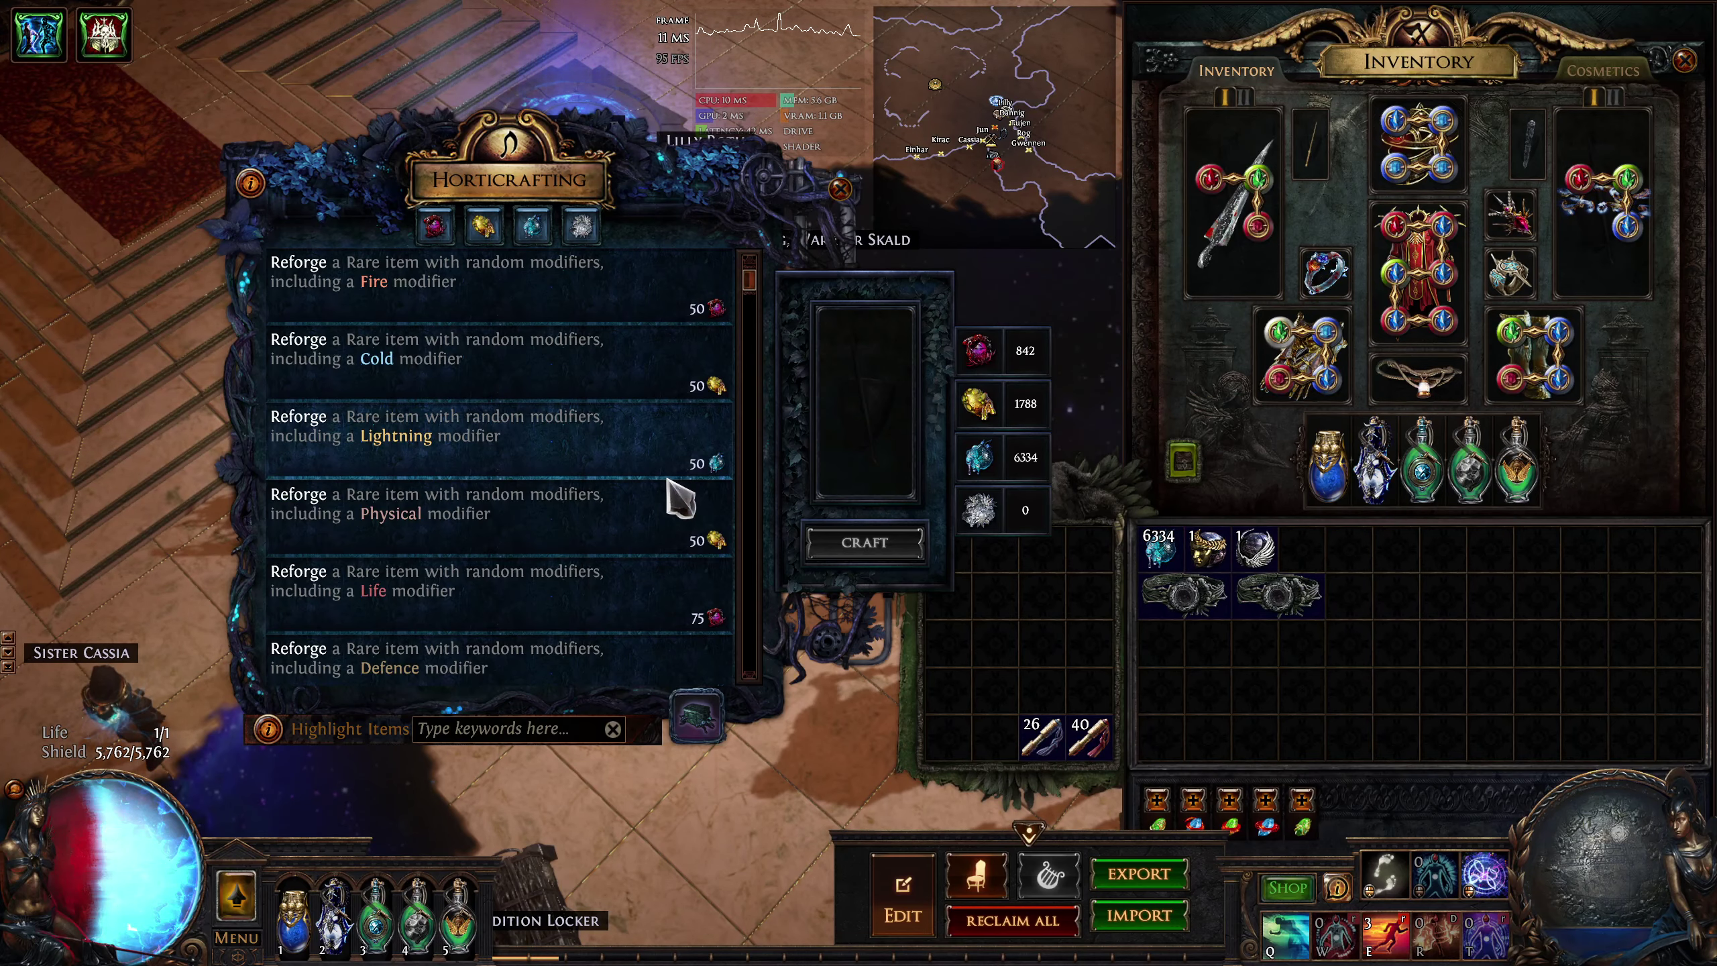
left_click(1224, 566, "ctrl")
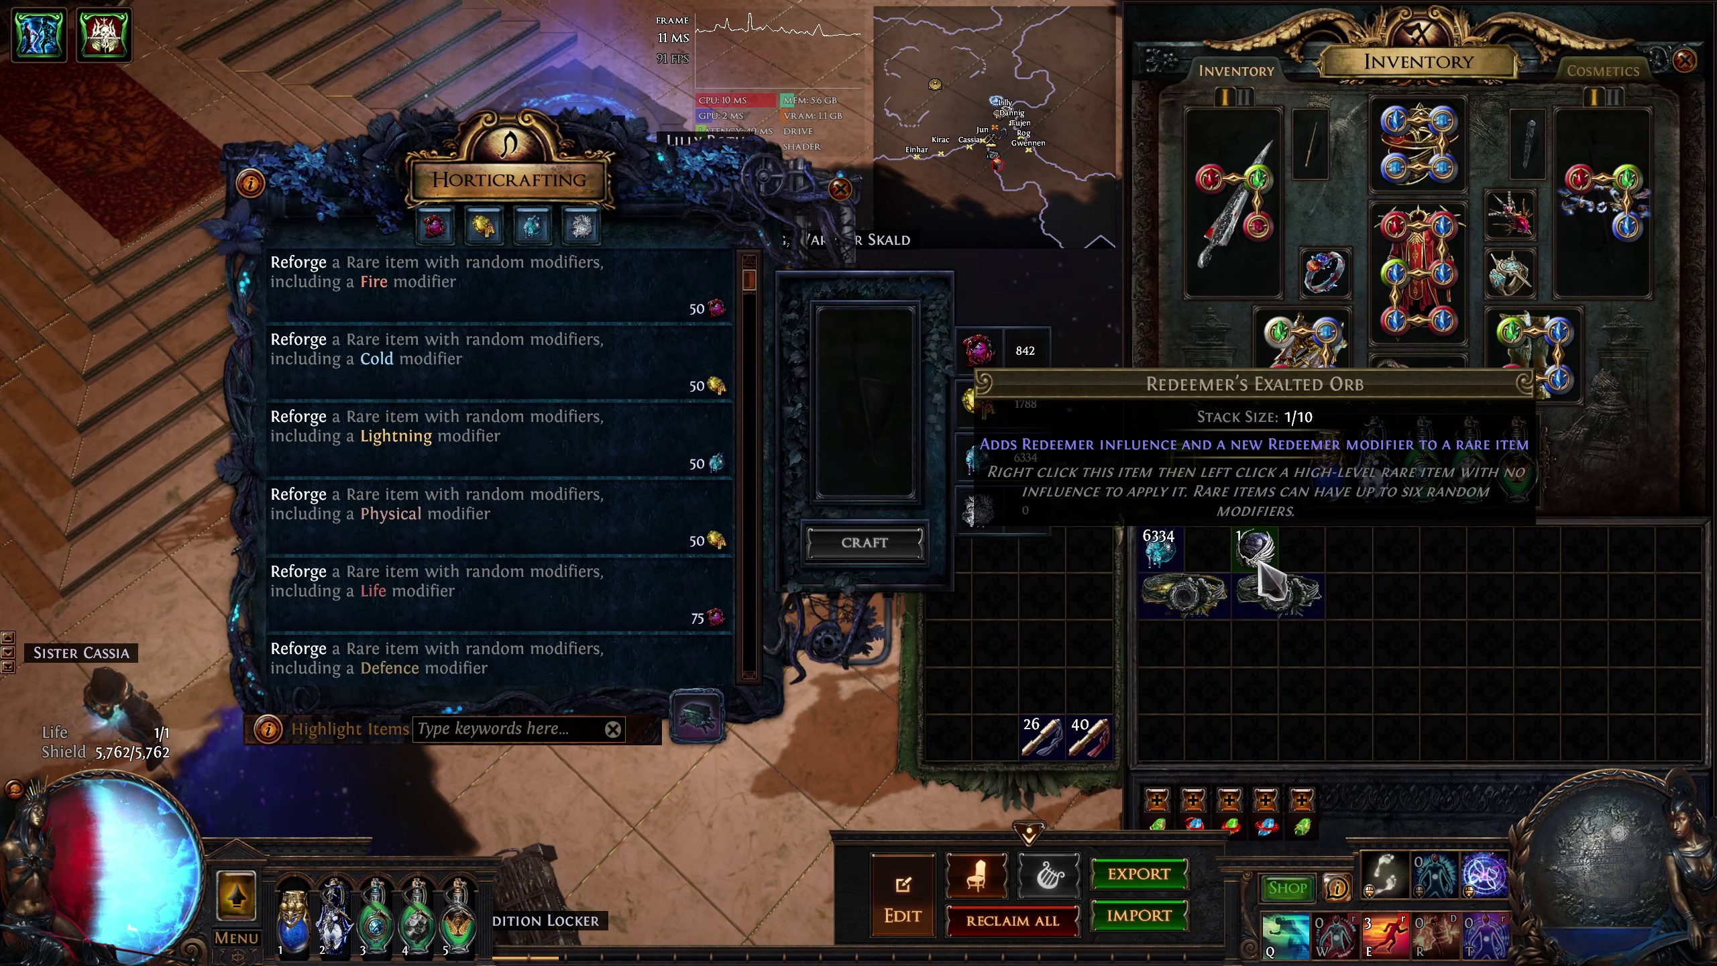
left_click(1180, 611, "ctrl")
left_click(588, 736)
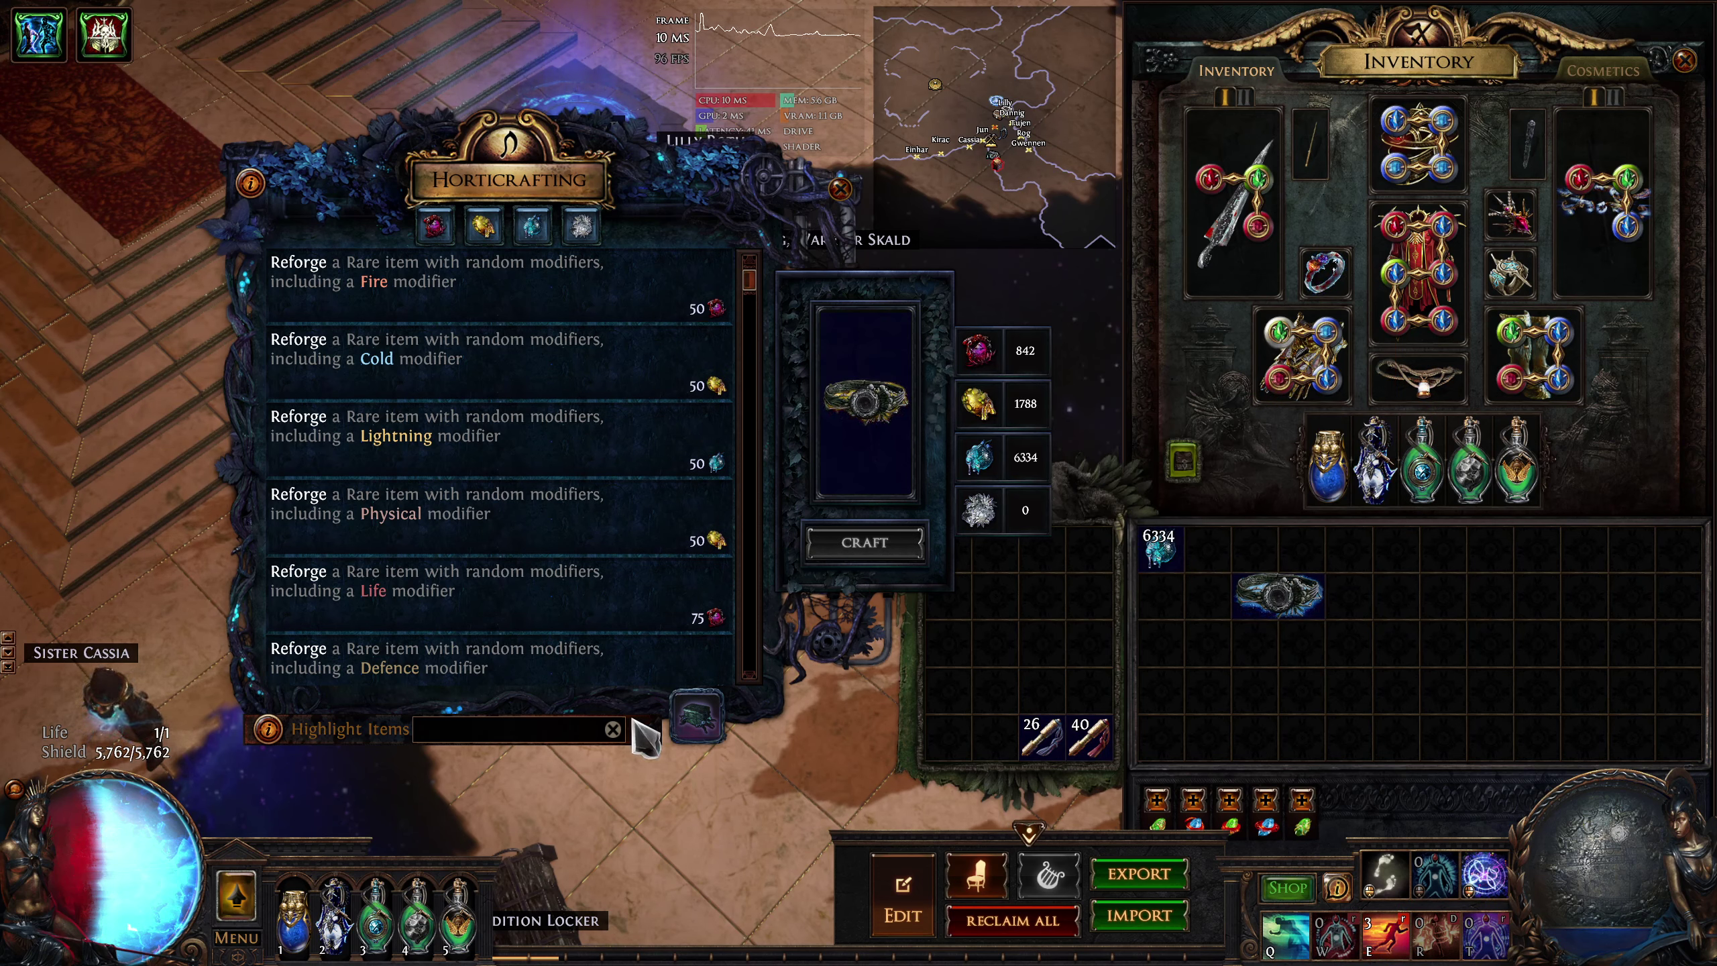
type("randomi")
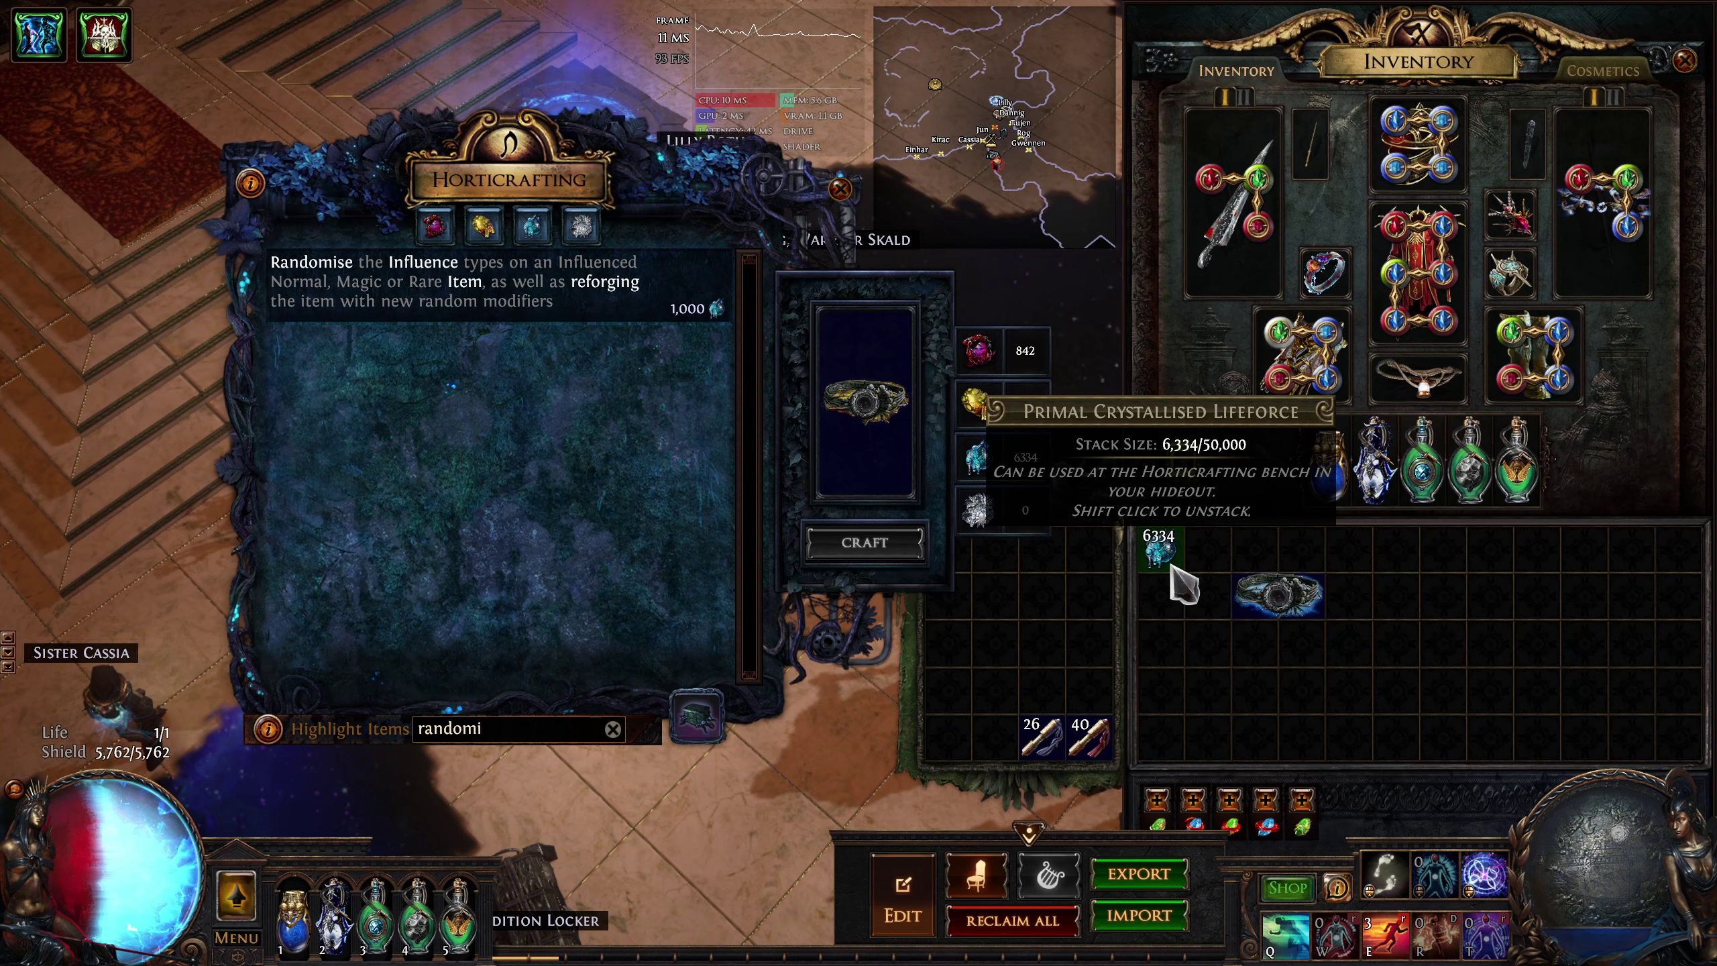
left_click(701, 311)
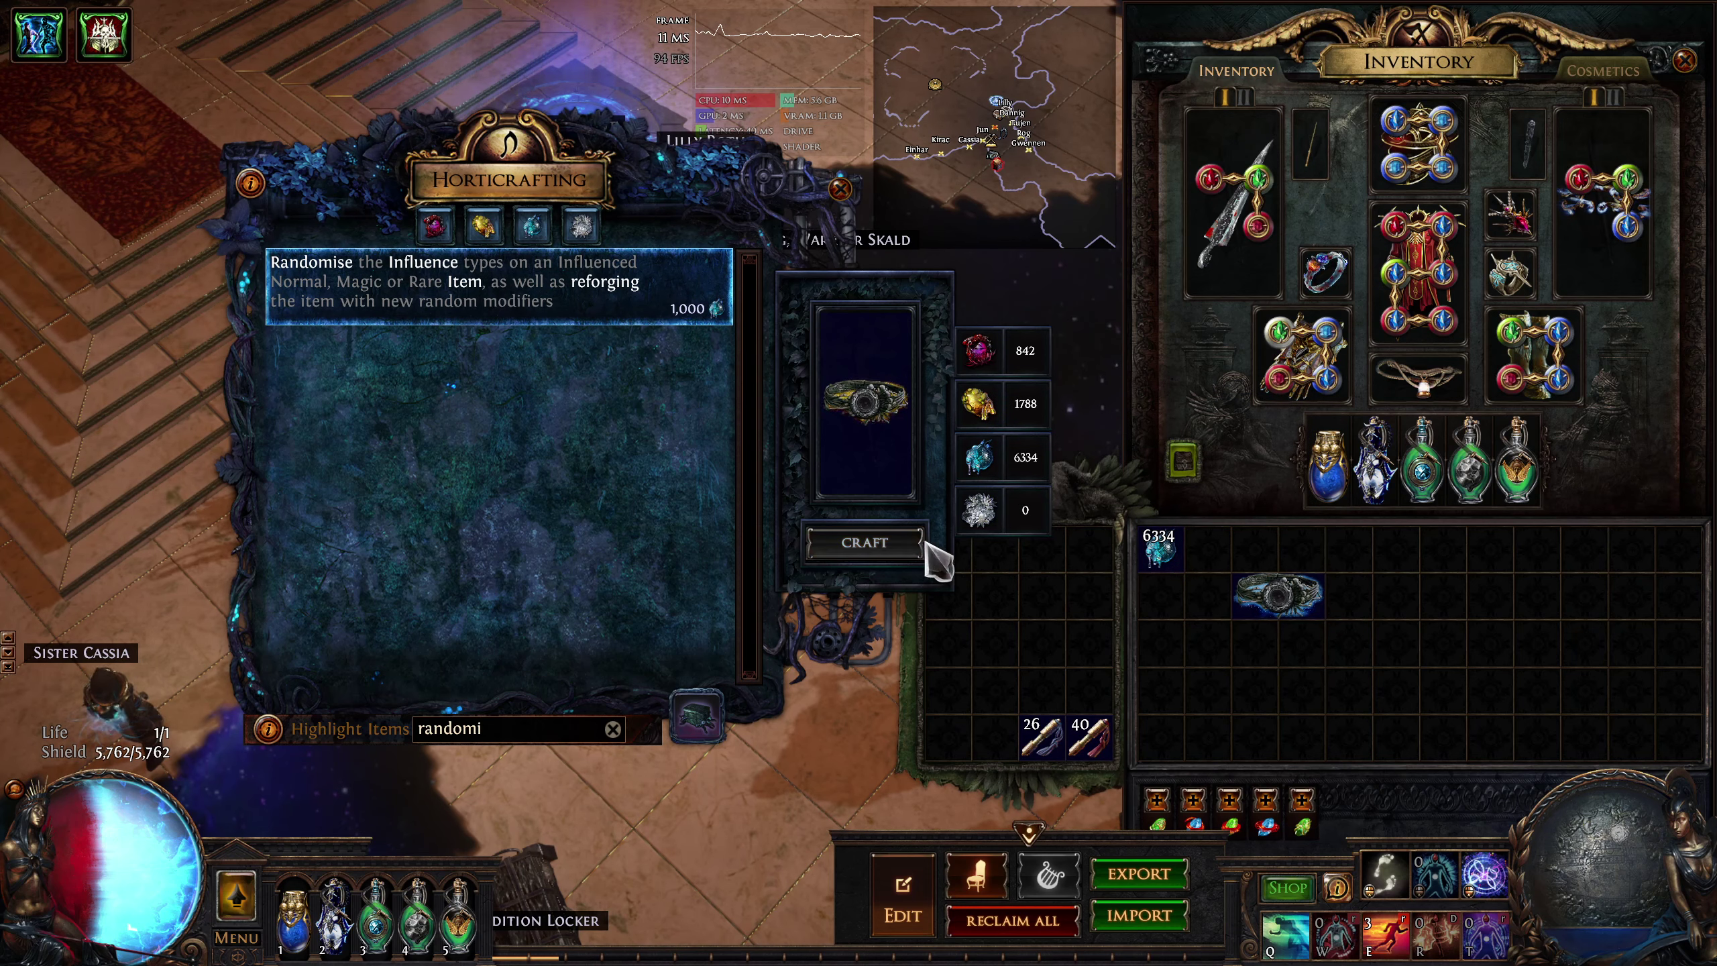
left_click(925, 546)
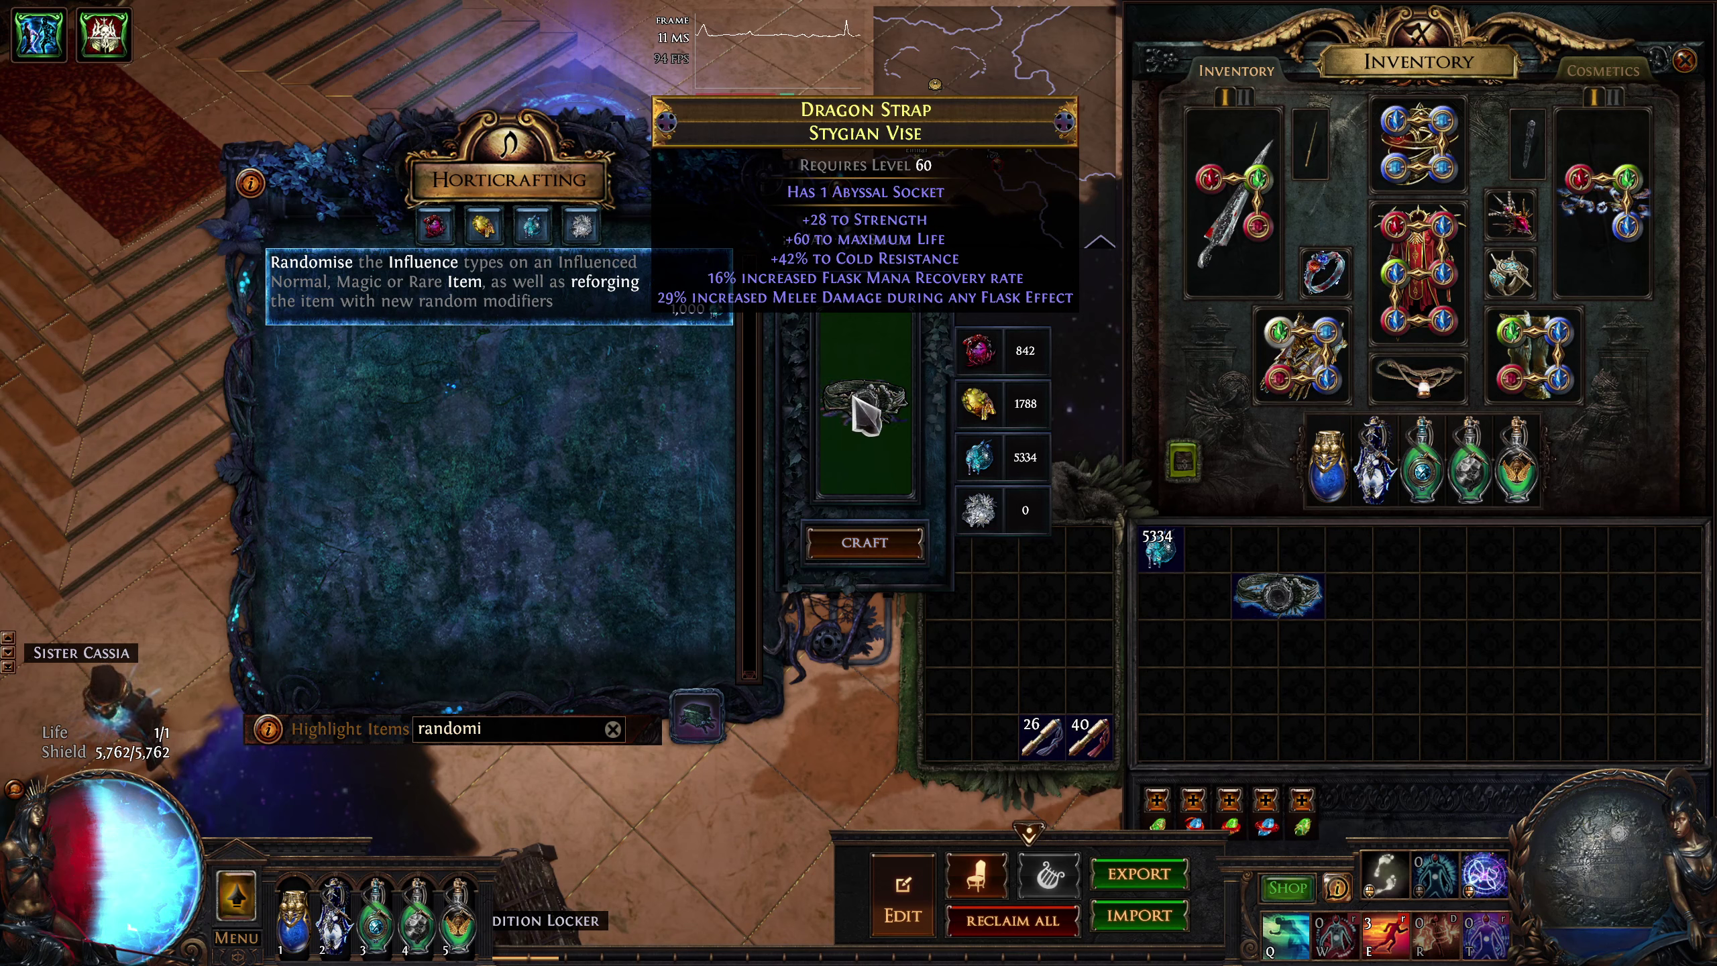
left_click(866, 413, "ctrl")
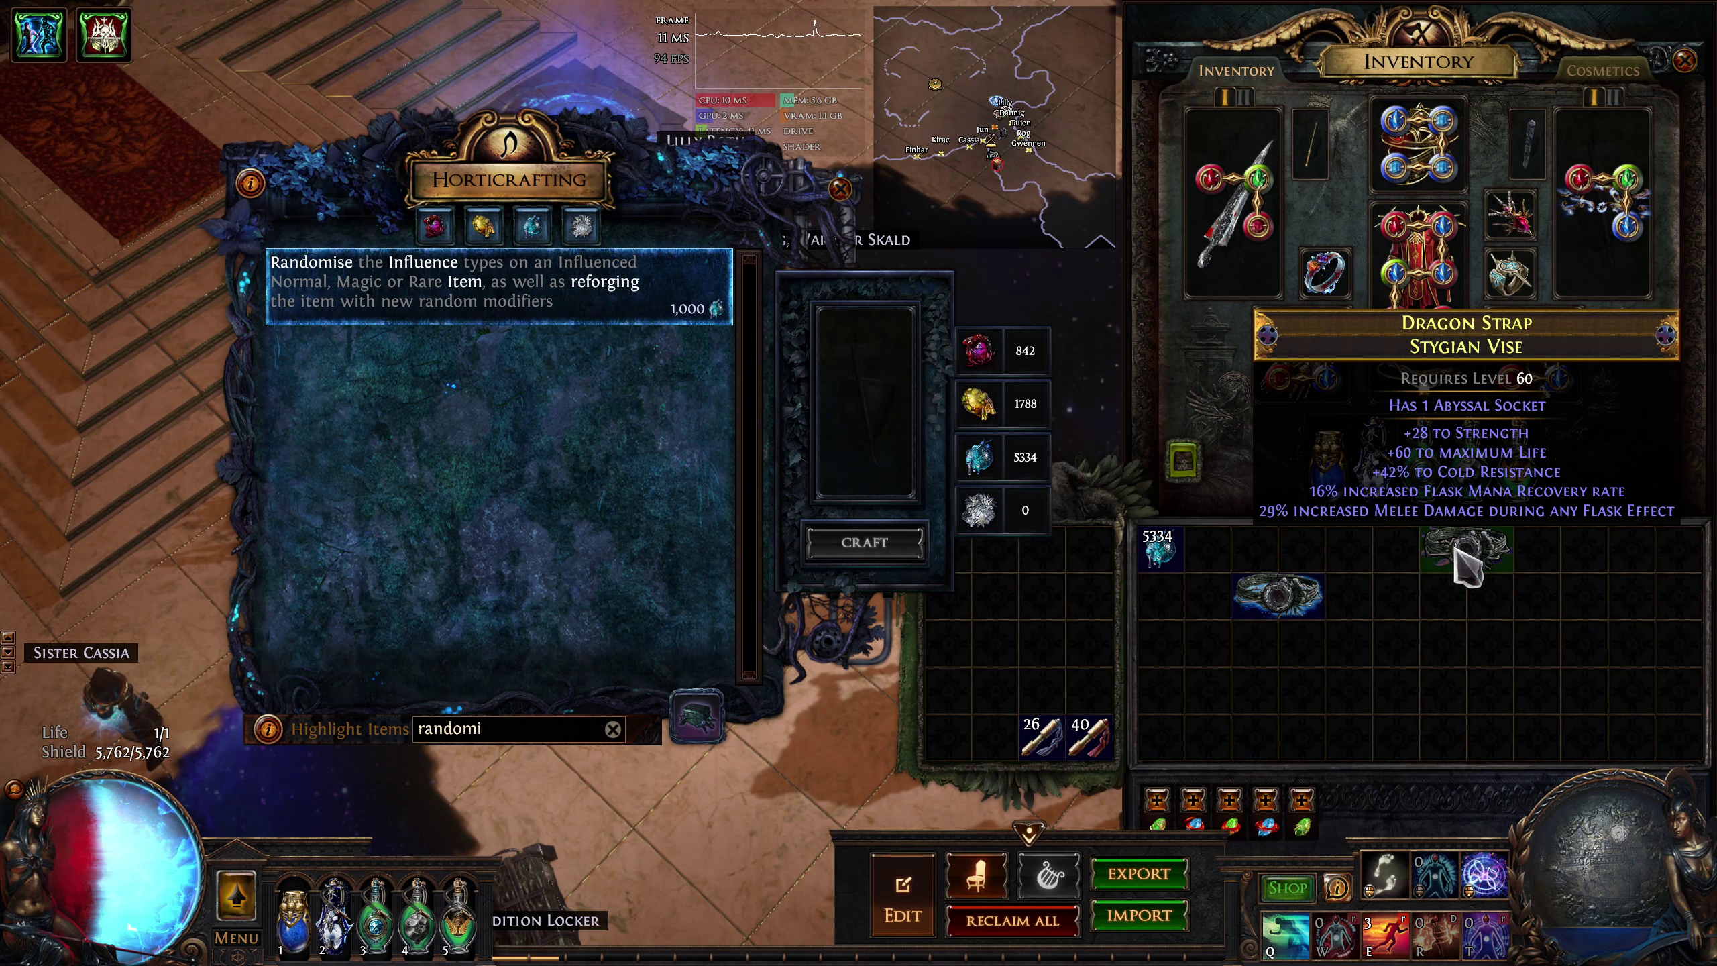
Reforge the second Stygian Vise into a Brimstone Lash and store it in the top inventory row.
left_click(1280, 594)
left_click(886, 483)
left_click(864, 542)
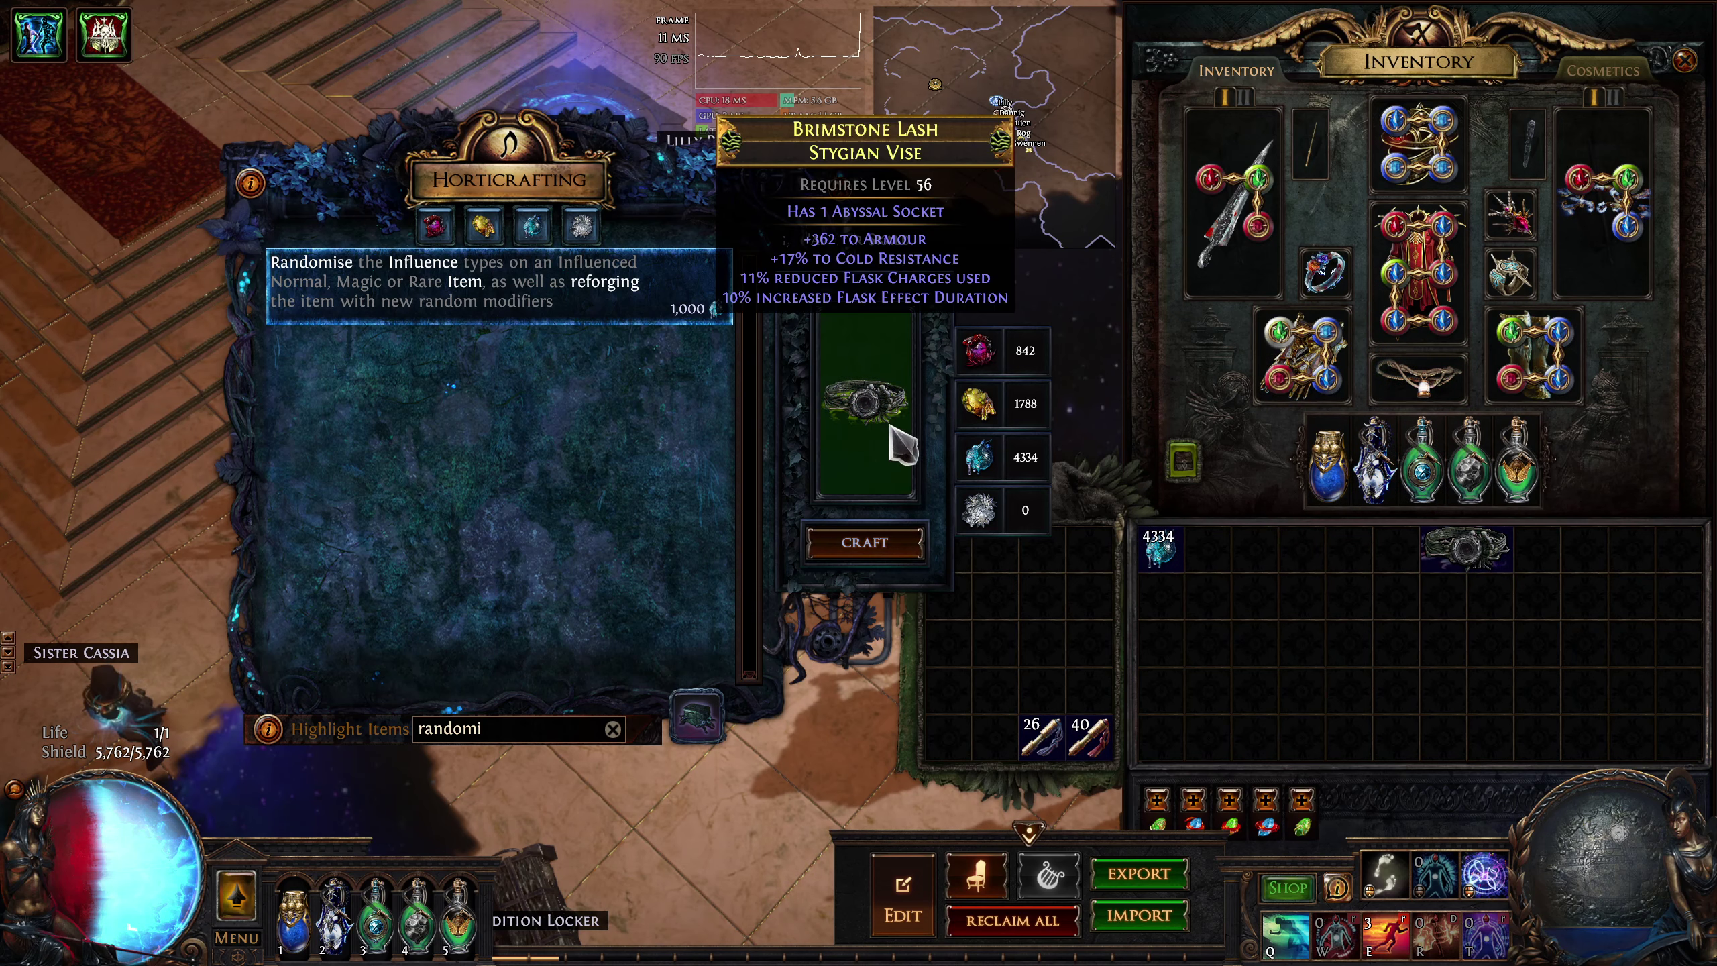
left_click(885, 437)
left_click(1329, 651)
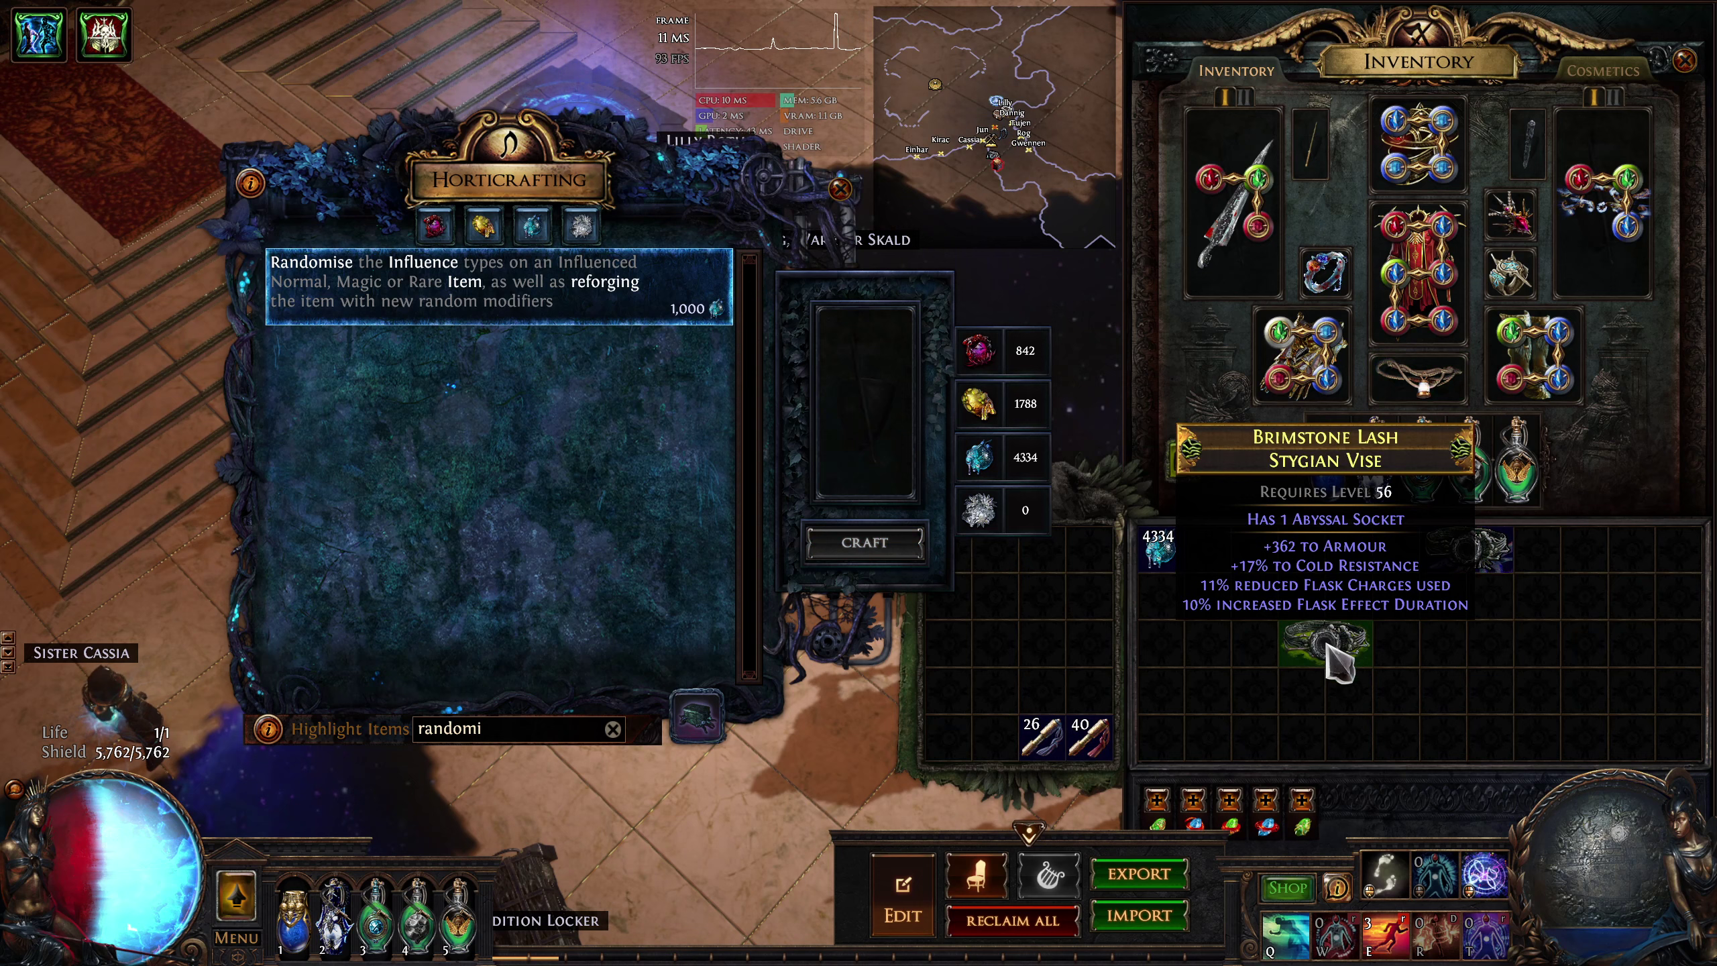
left_click(1328, 571)
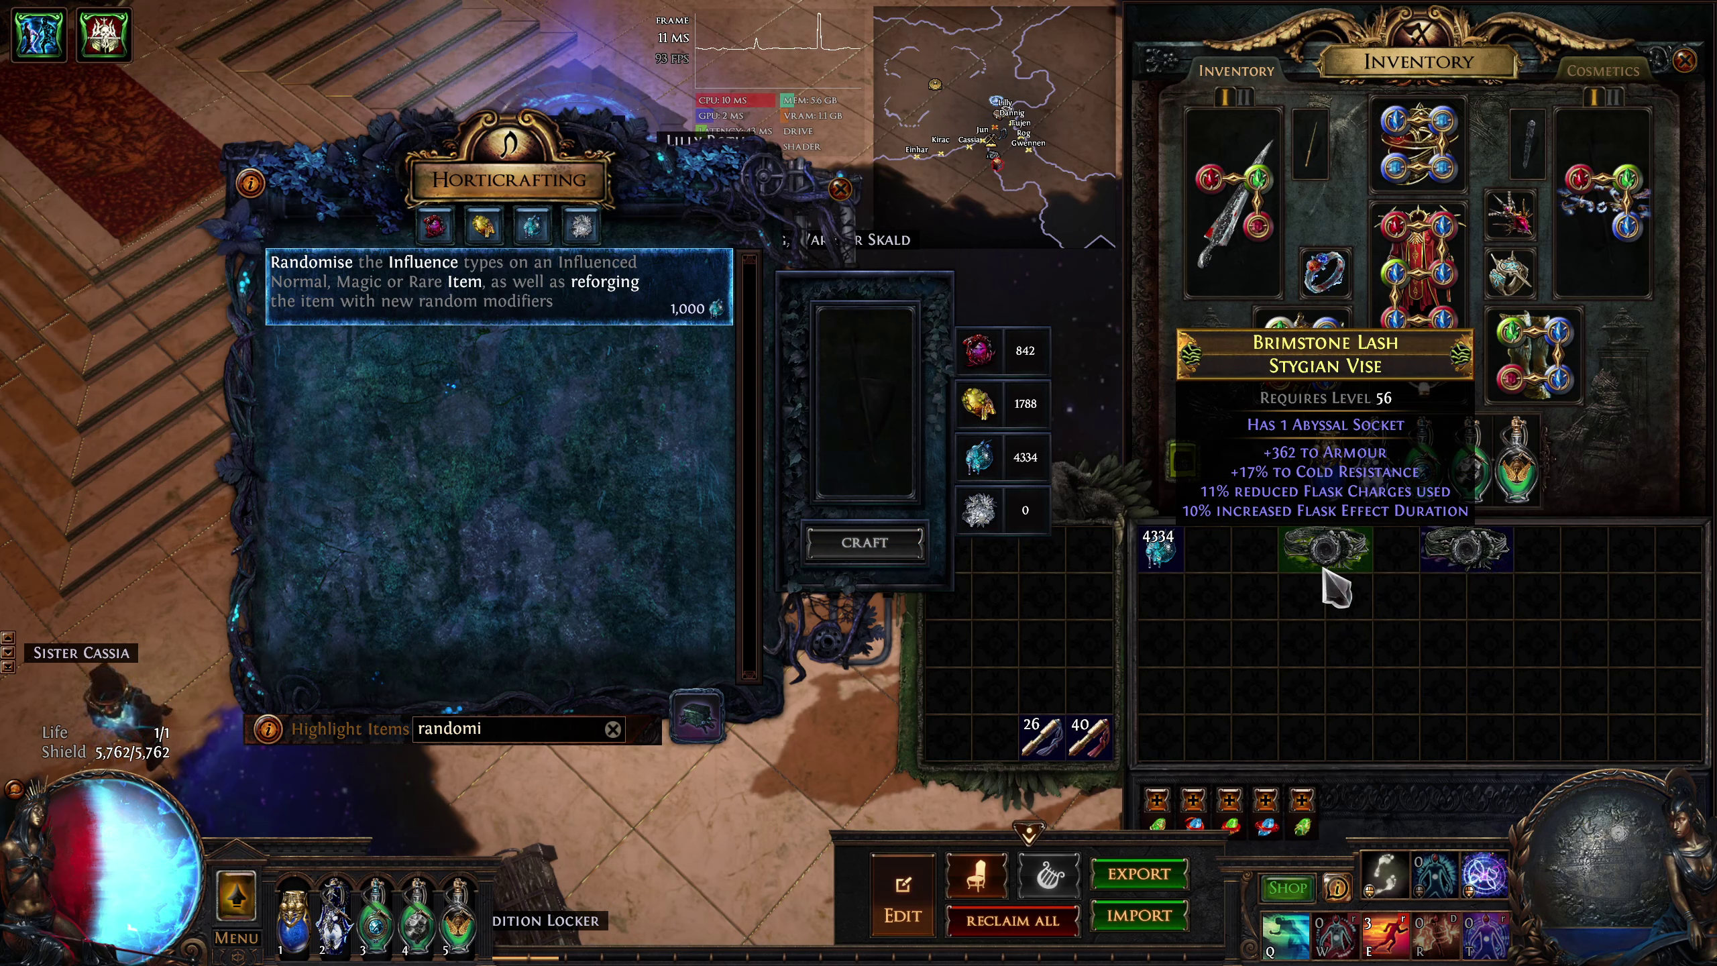
In Sheets, enter the cost formula (184.6) in J7 and =145+233 (378) in J9.
key("alt+Tab")
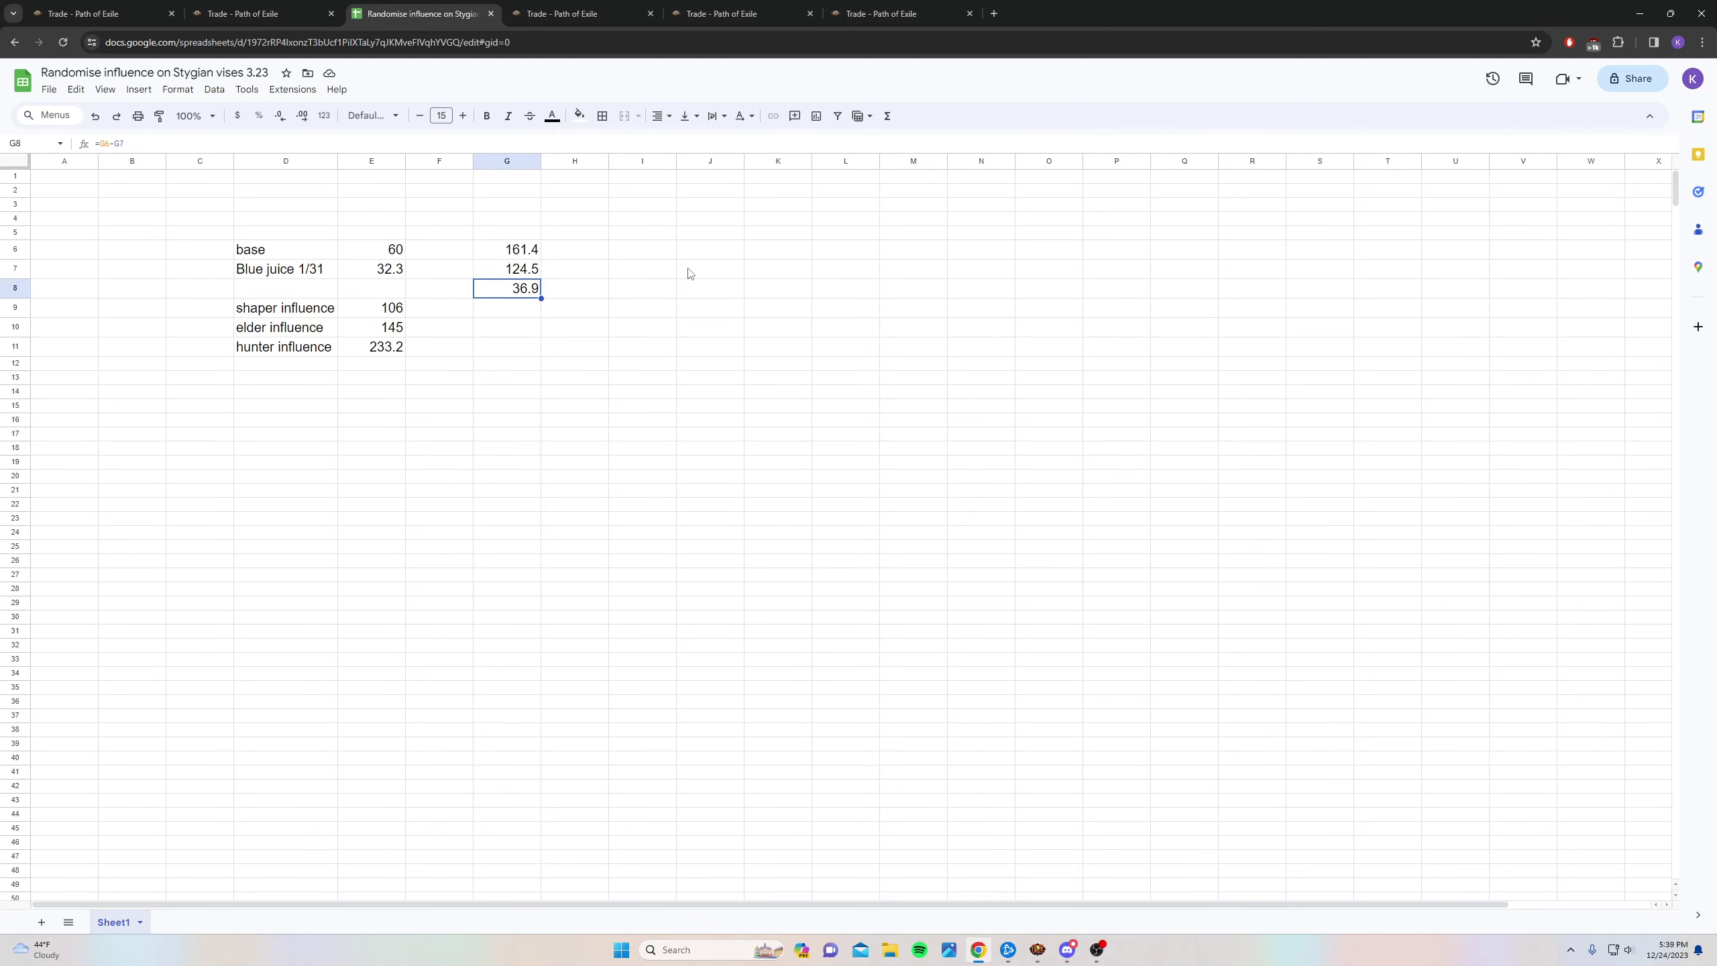
left_click(719, 268)
type("=")
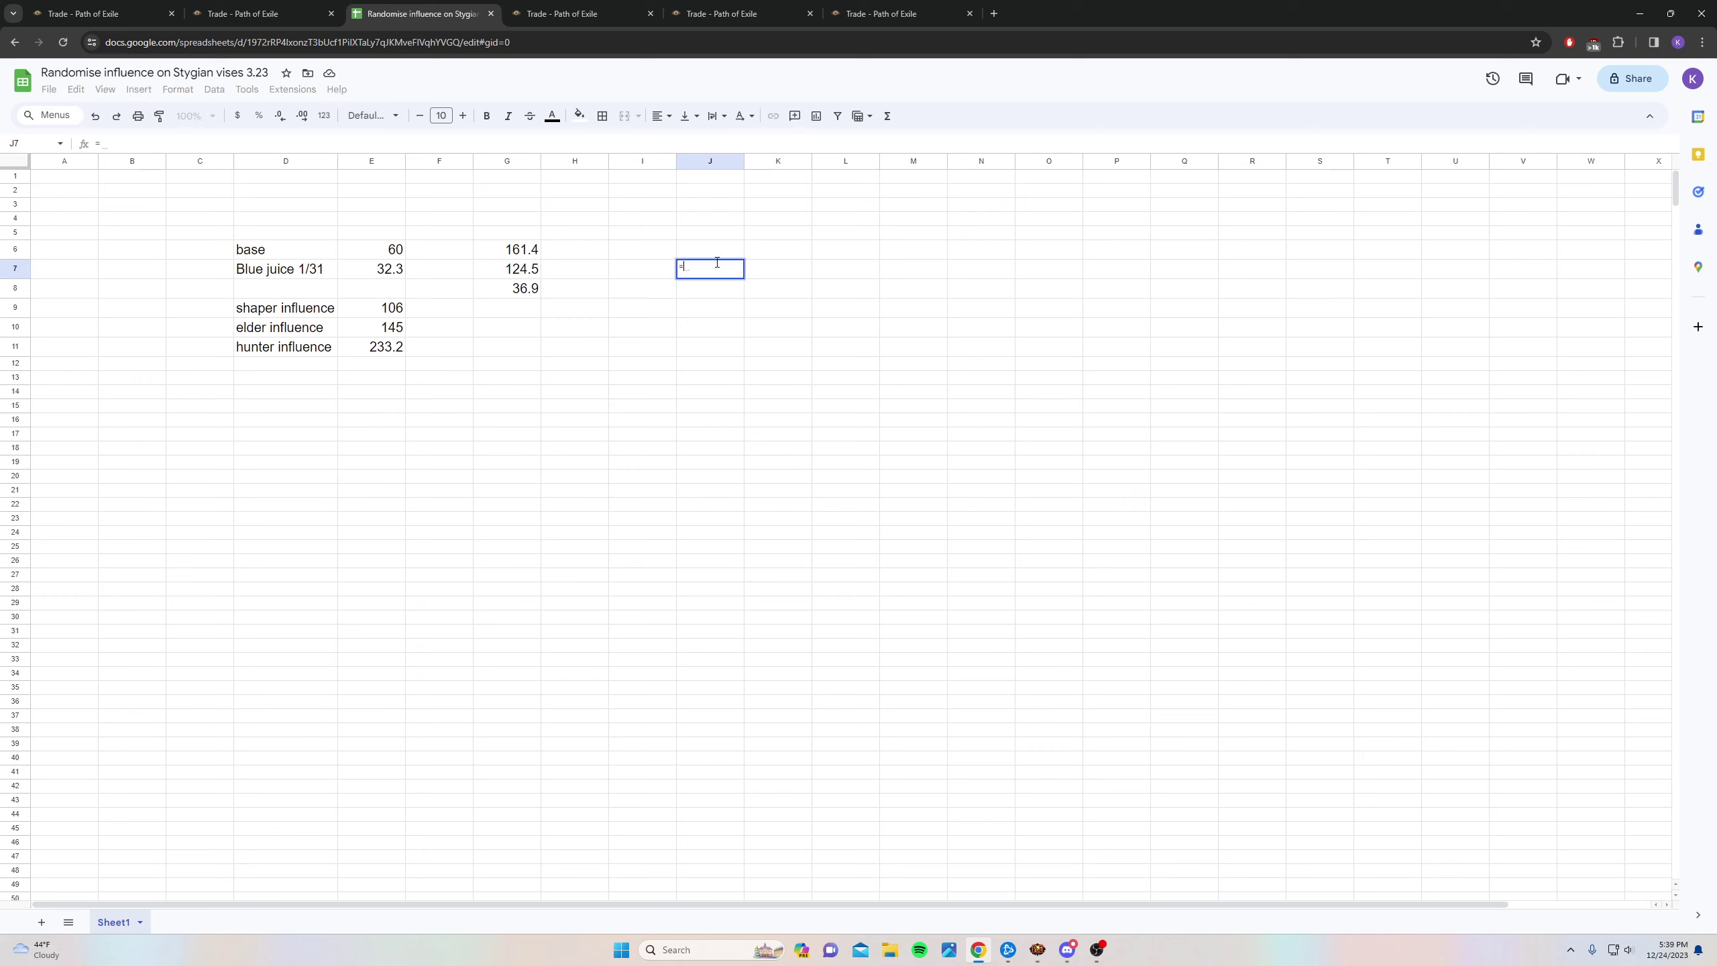
type("12")
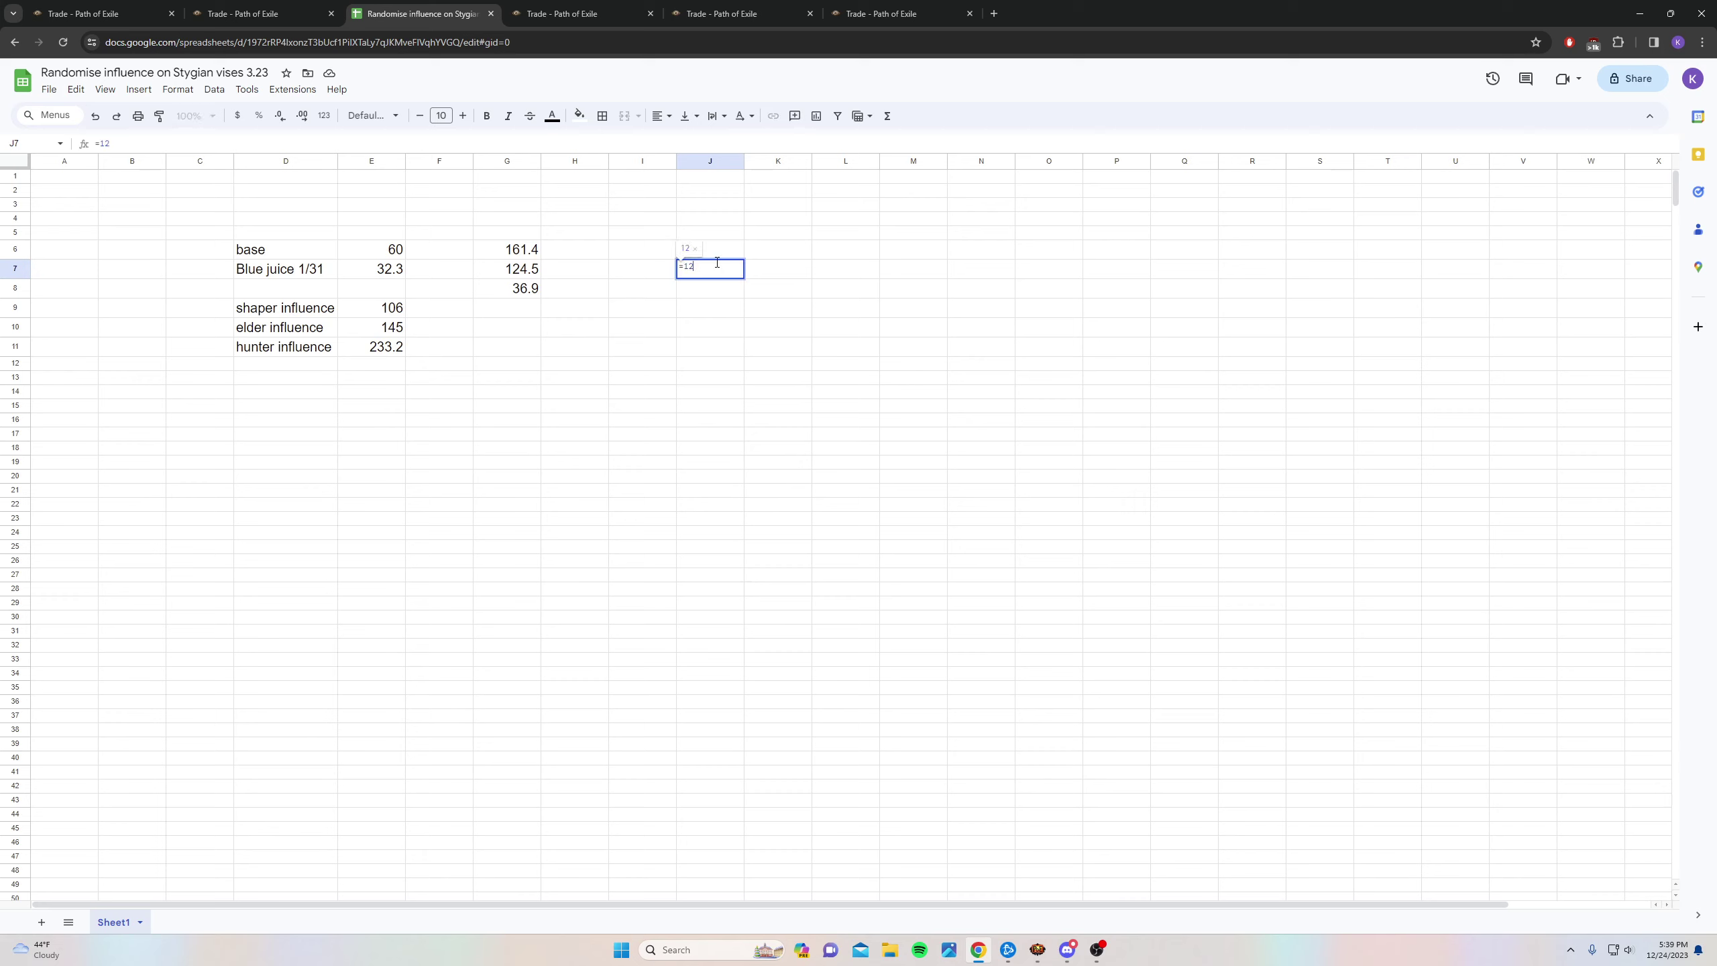
type("0")
type("+32.3+")
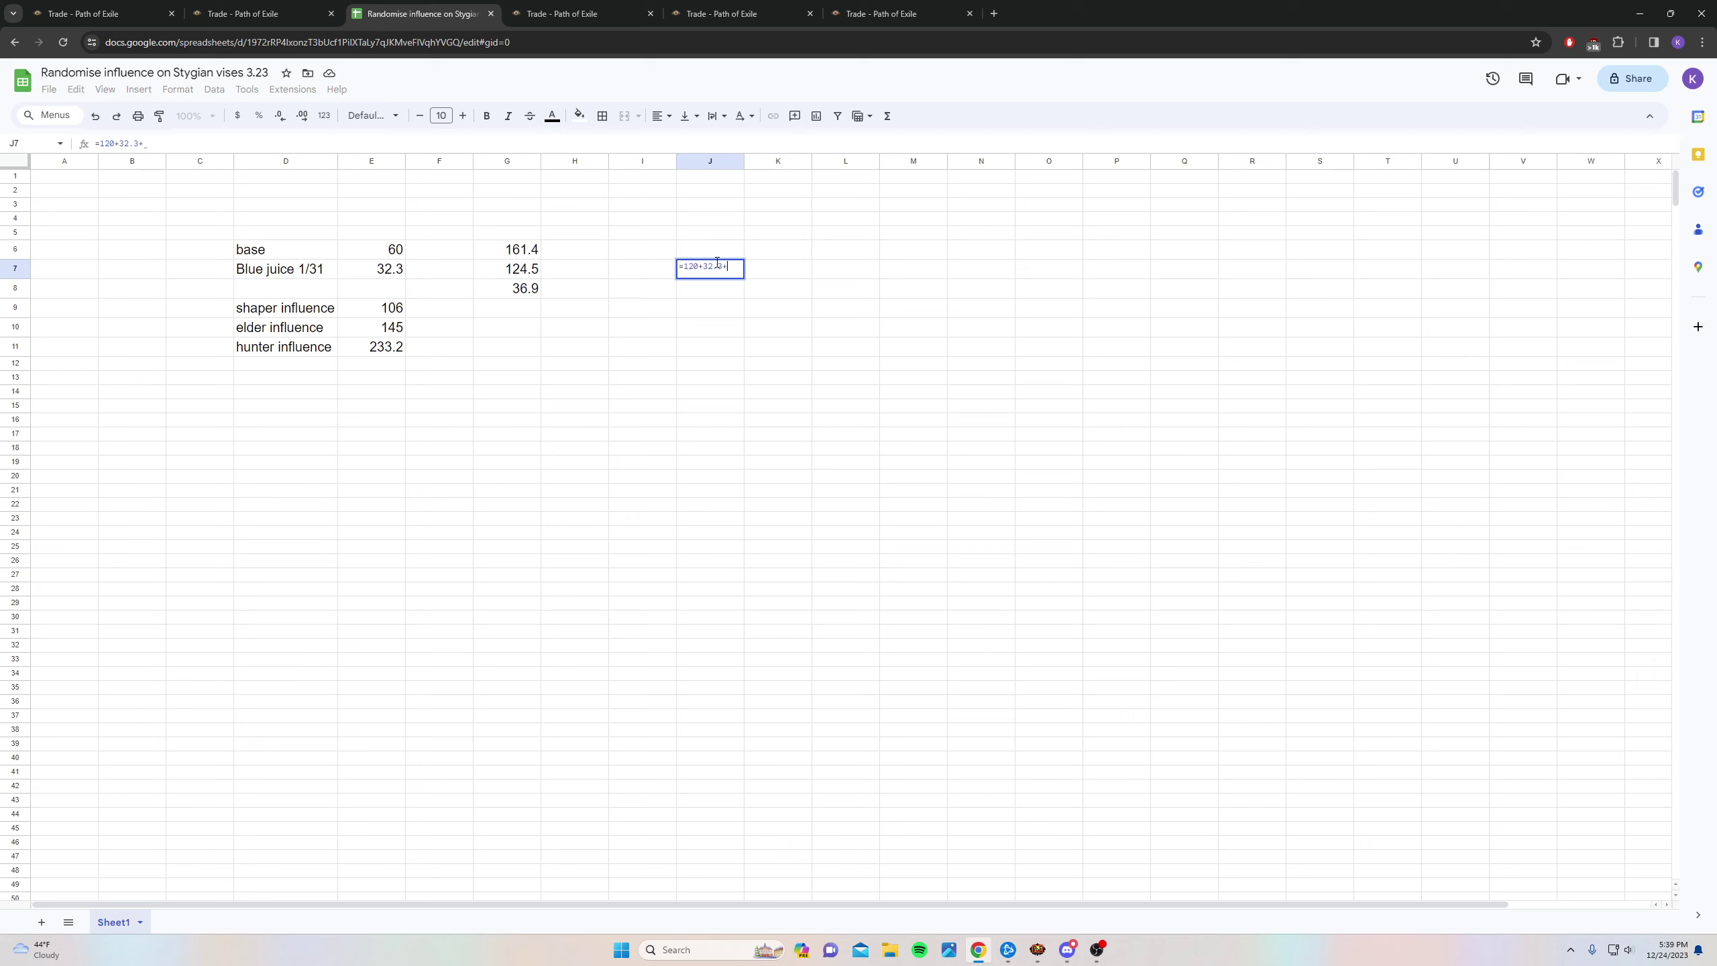
type("3.32.")
key("Return")
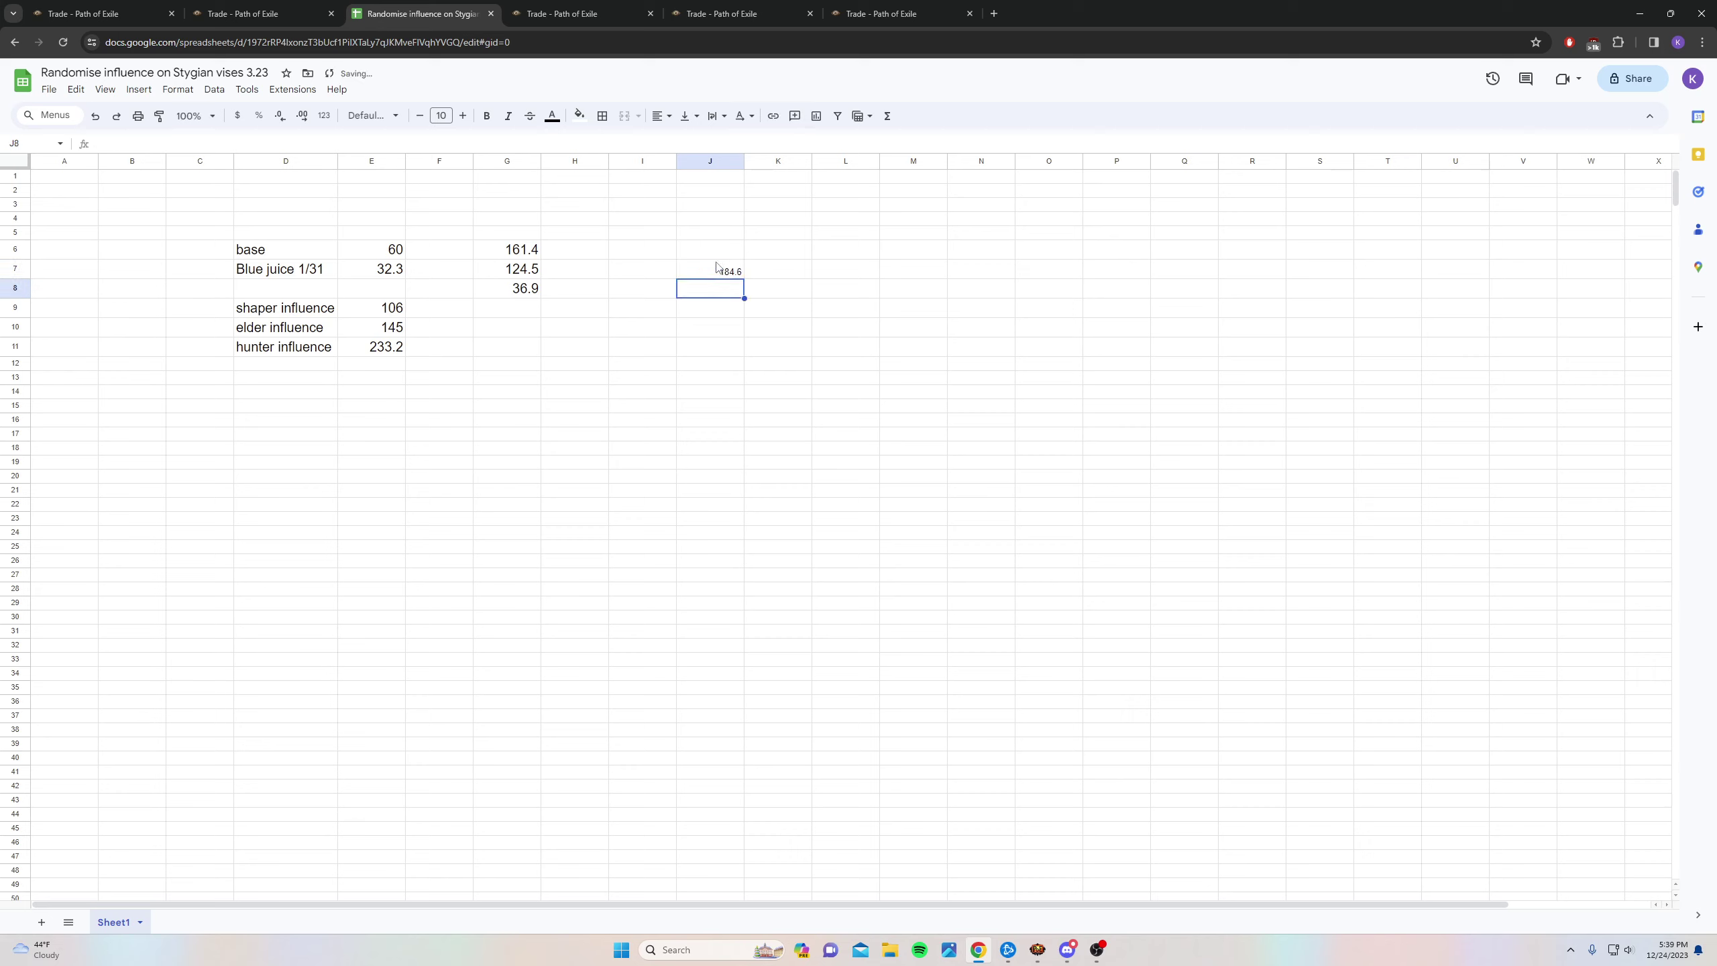
left_click(714, 310)
type("=145")
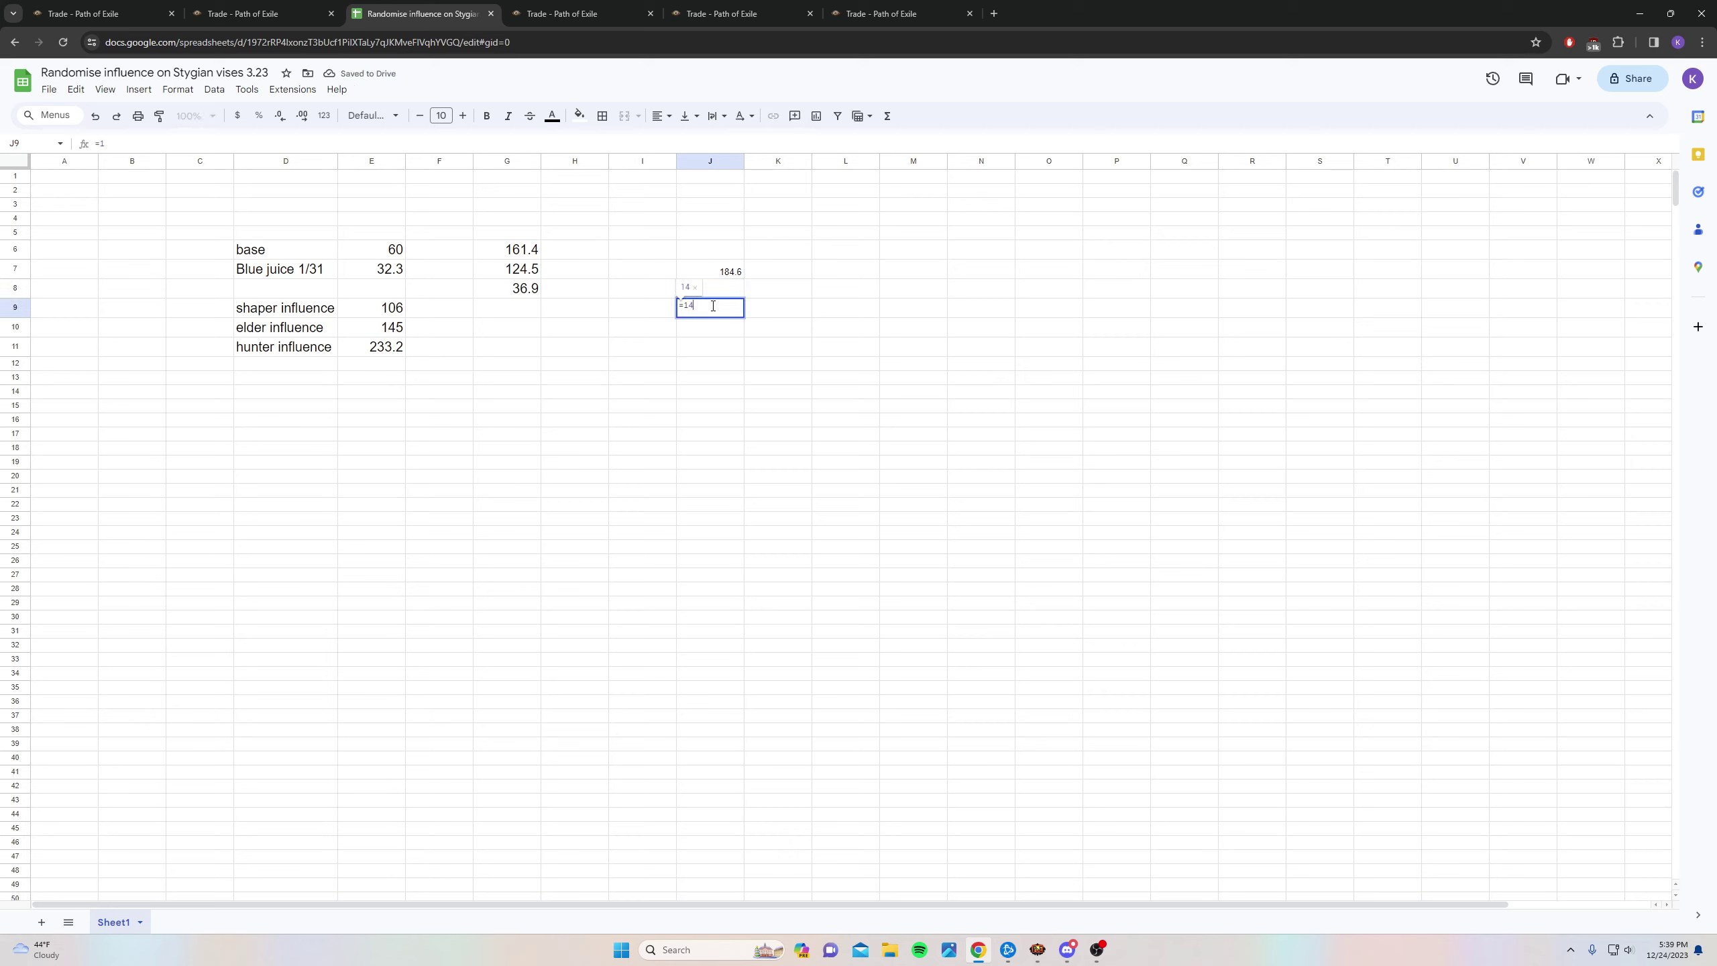
type("+23")
key("Return")
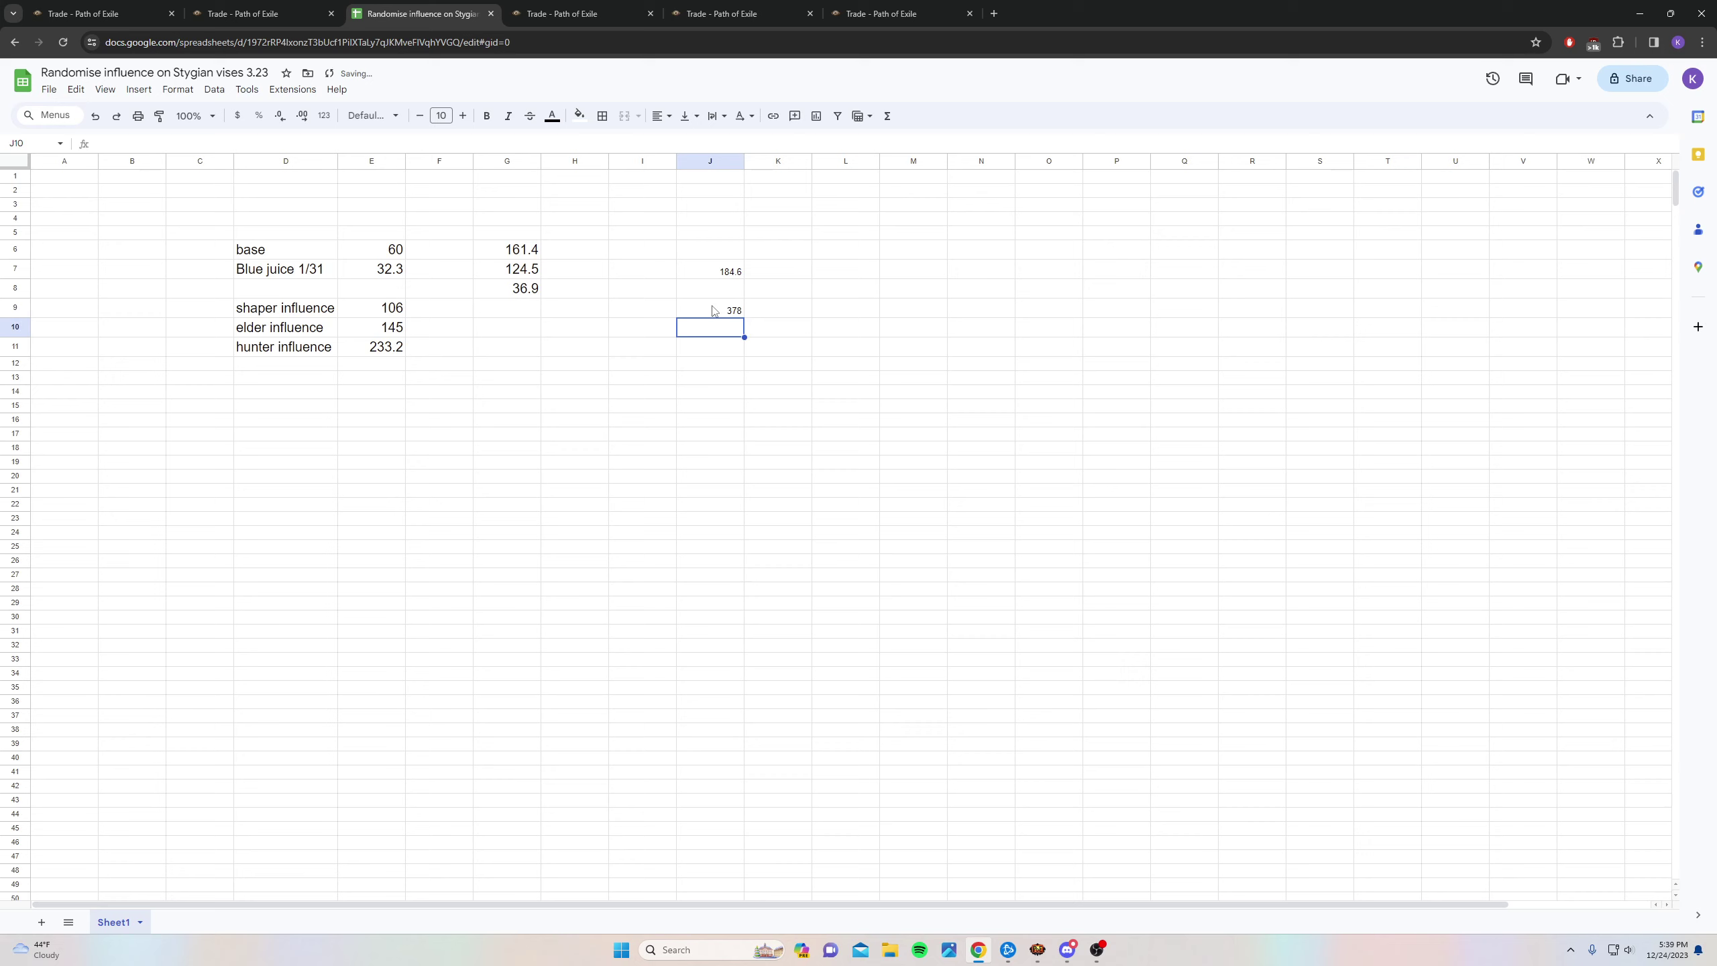
Compute the profit =J9-J7, giving 193.4, in J11.
left_click(732, 352)
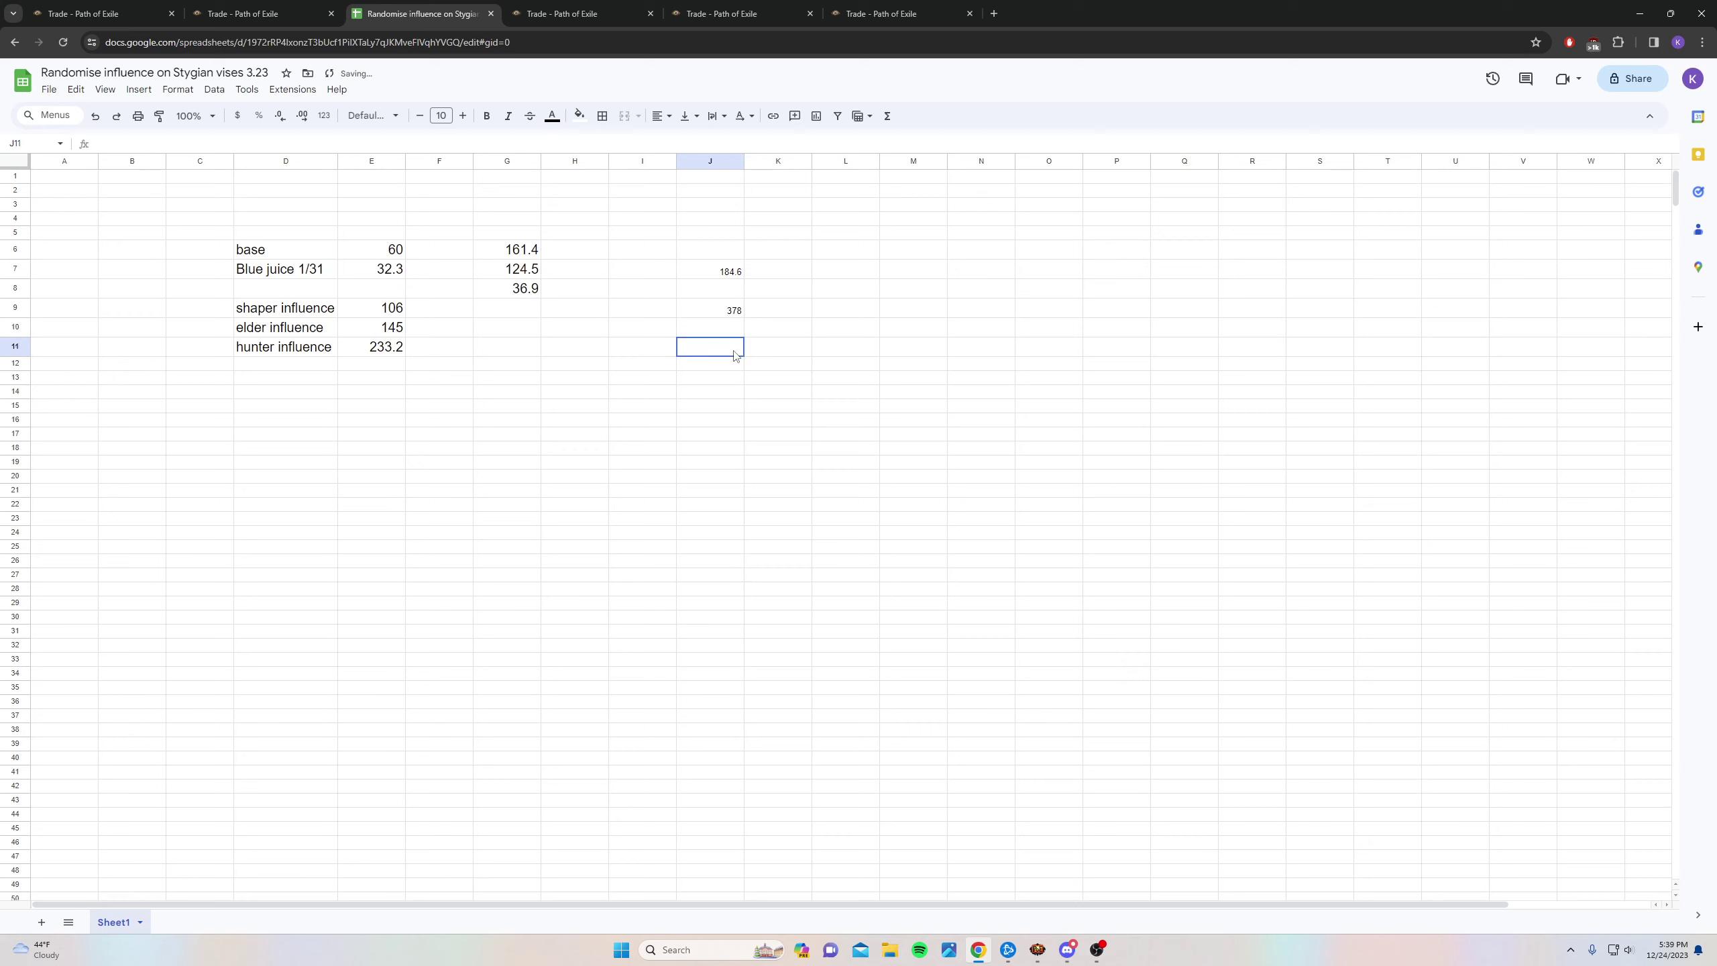
type("=")
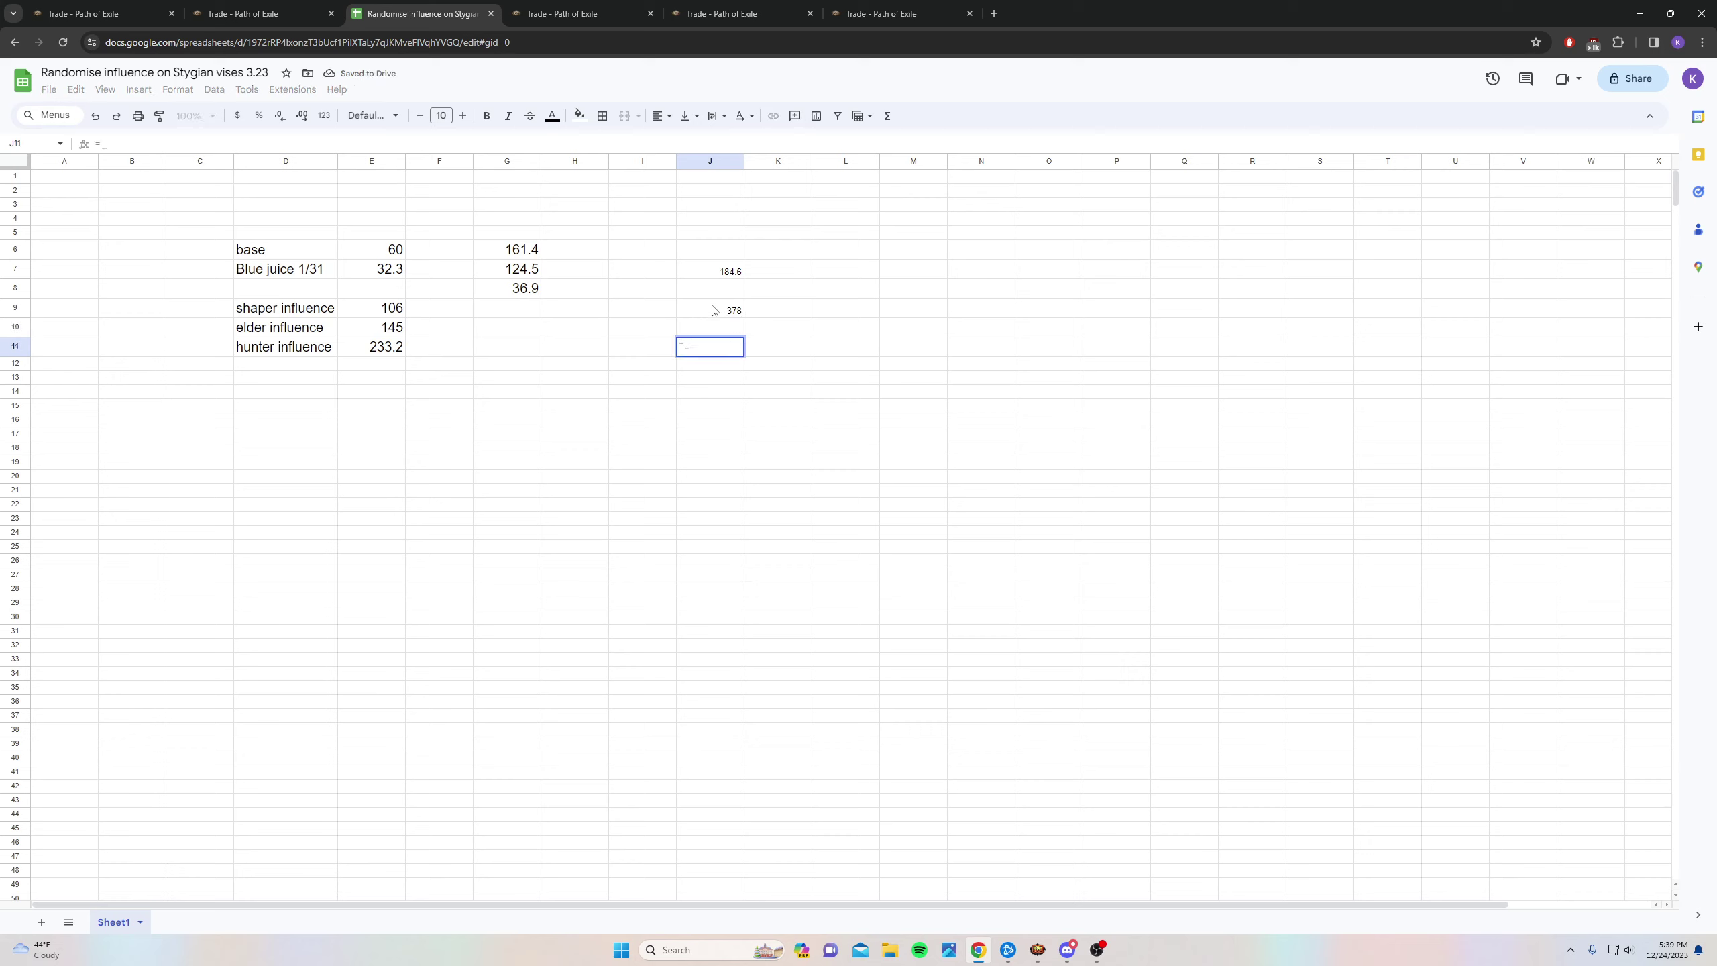
left_click(713, 310)
type("-")
left_click(716, 285)
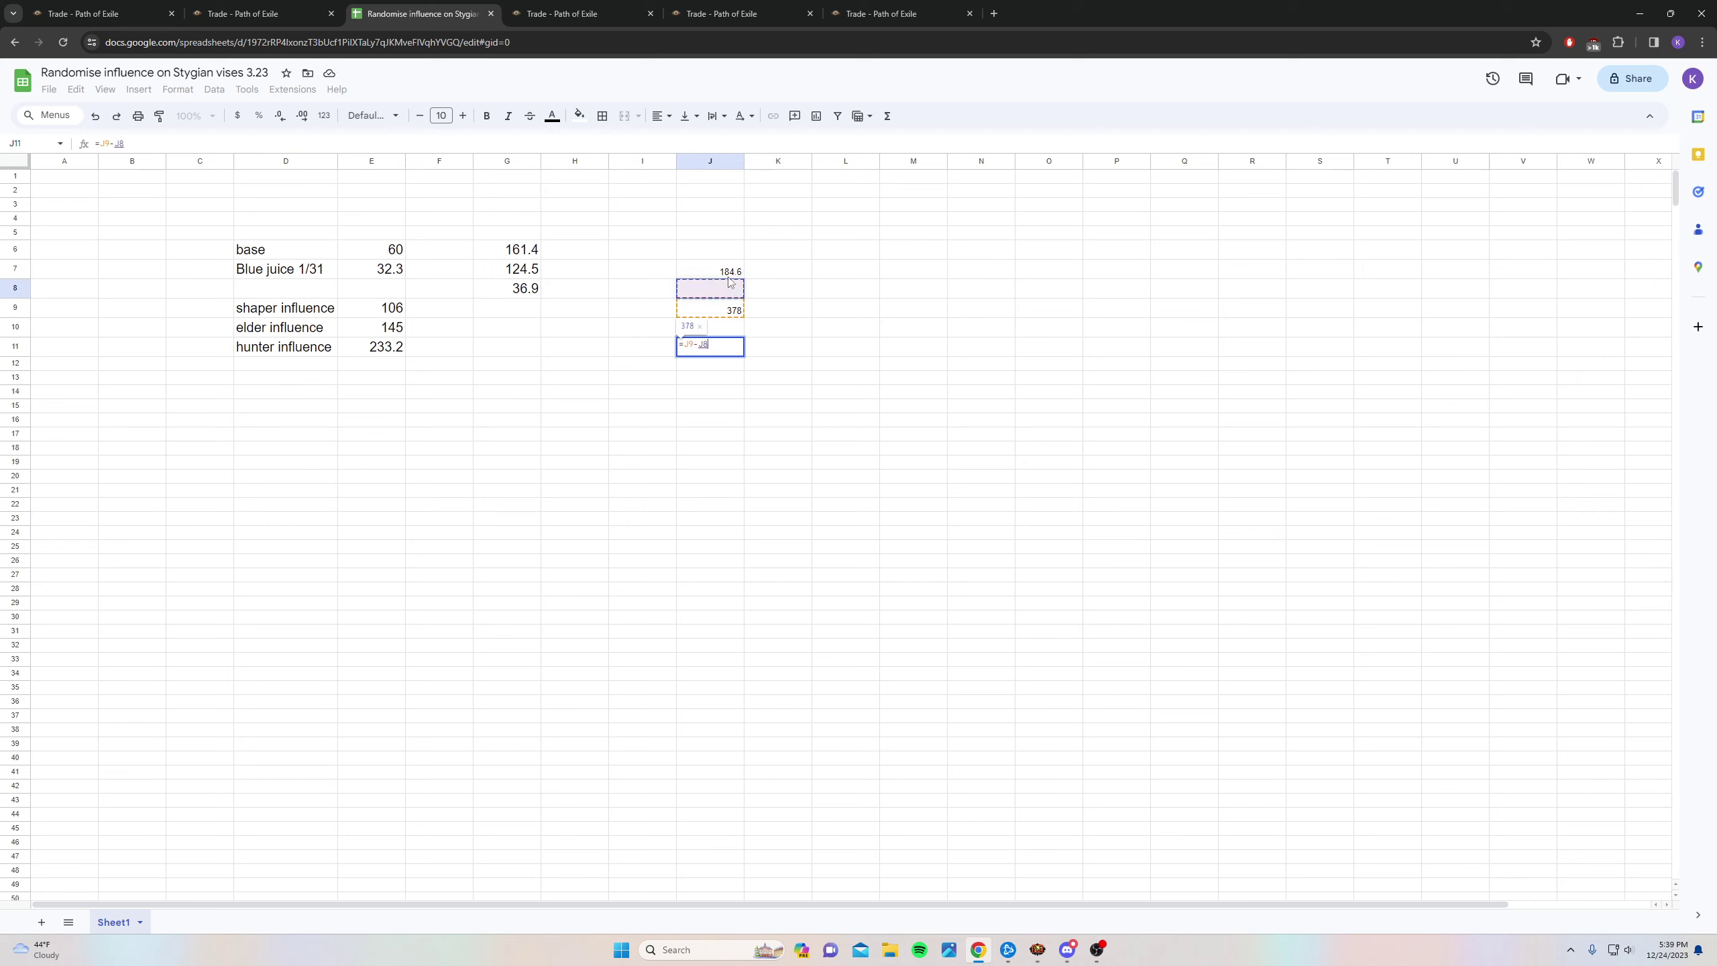
key("Return")
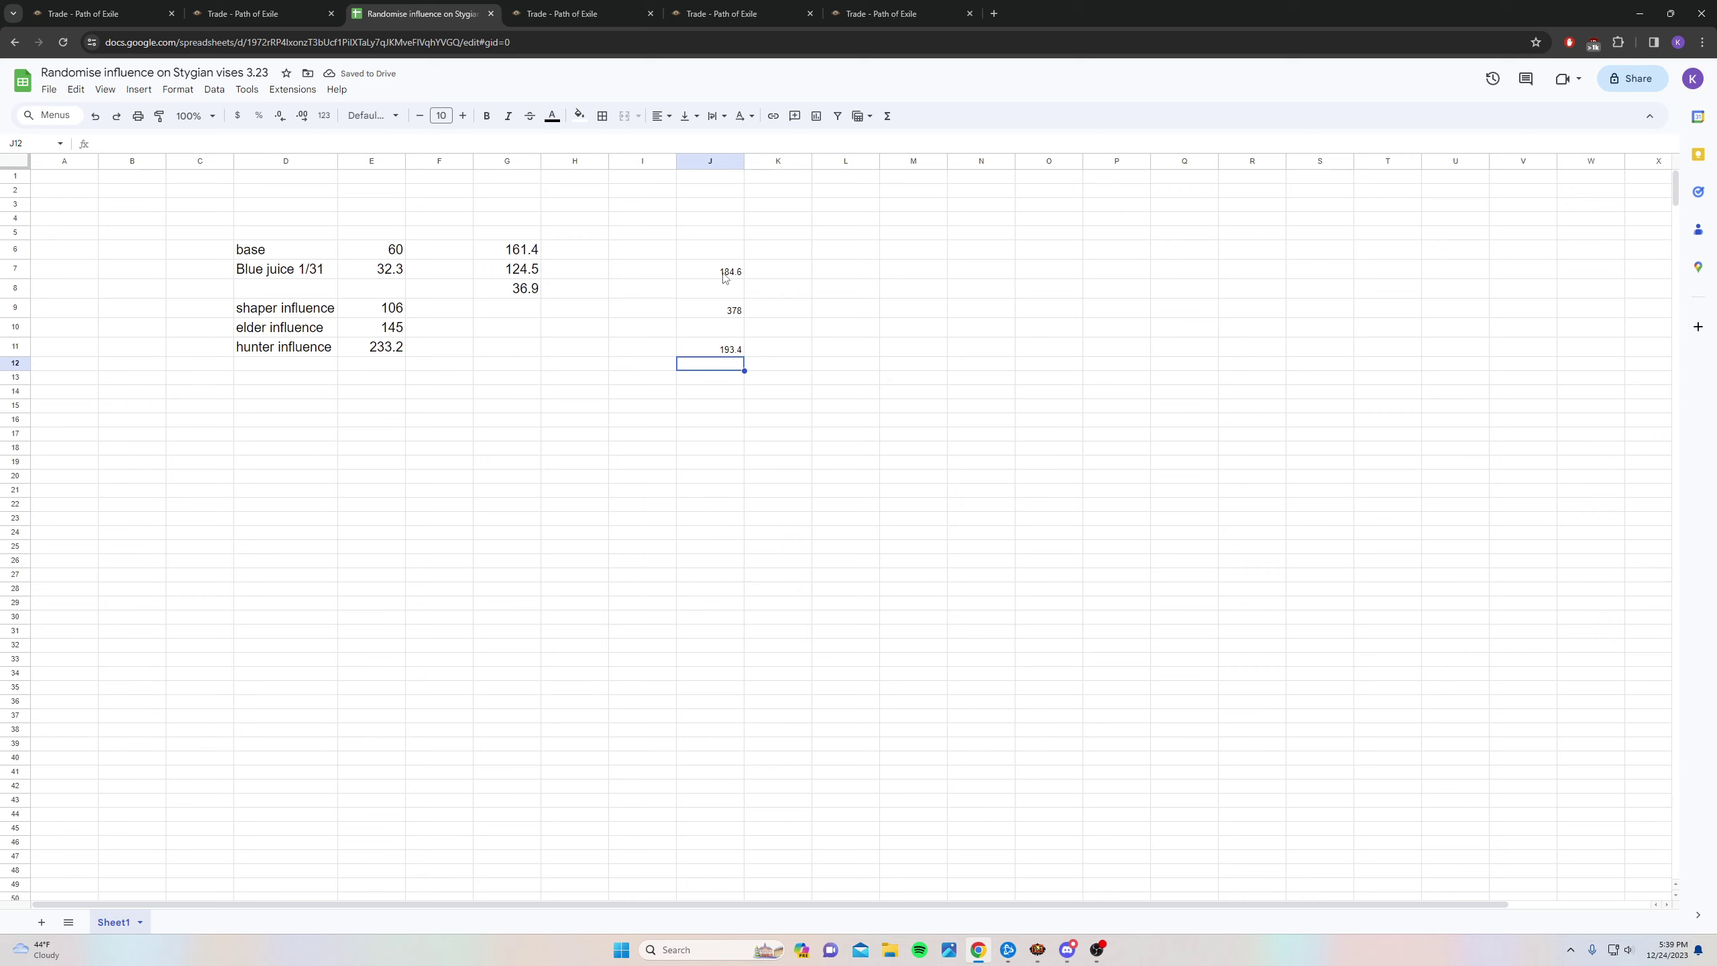
left_click(1037, 951)
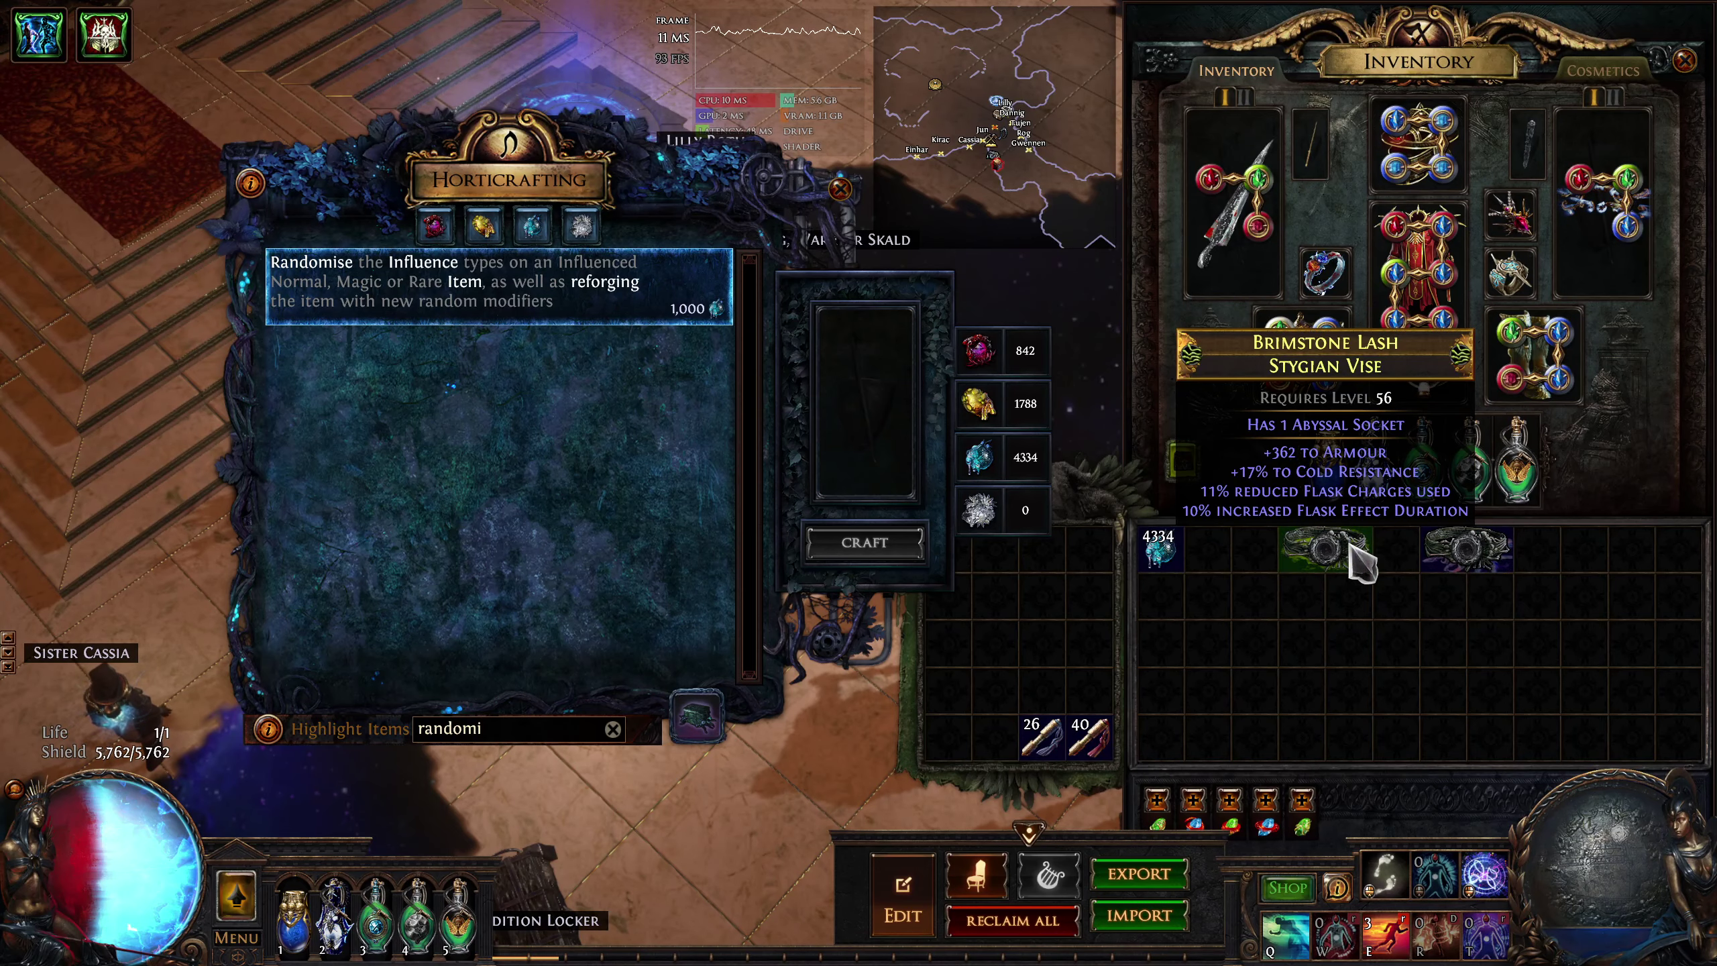